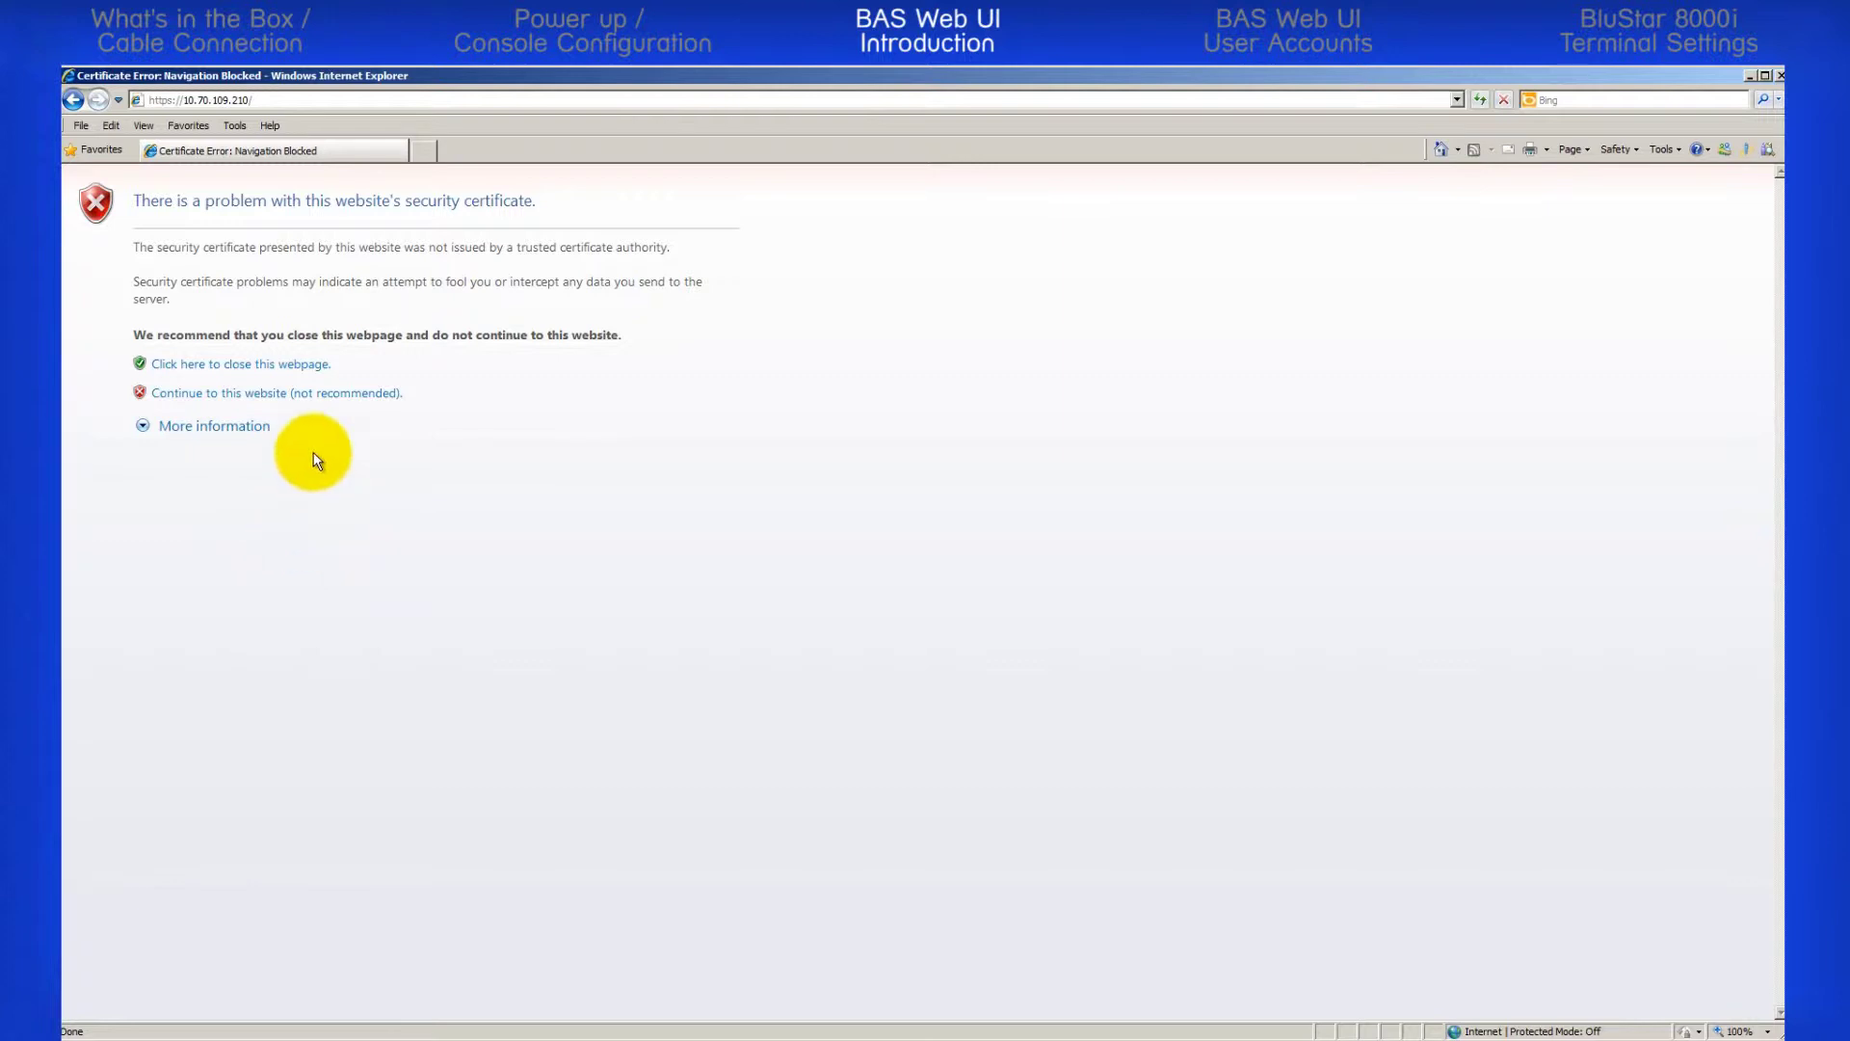
Bypass the certificate warning and fill the login form with admin, the account password and Default Role
click(231, 394)
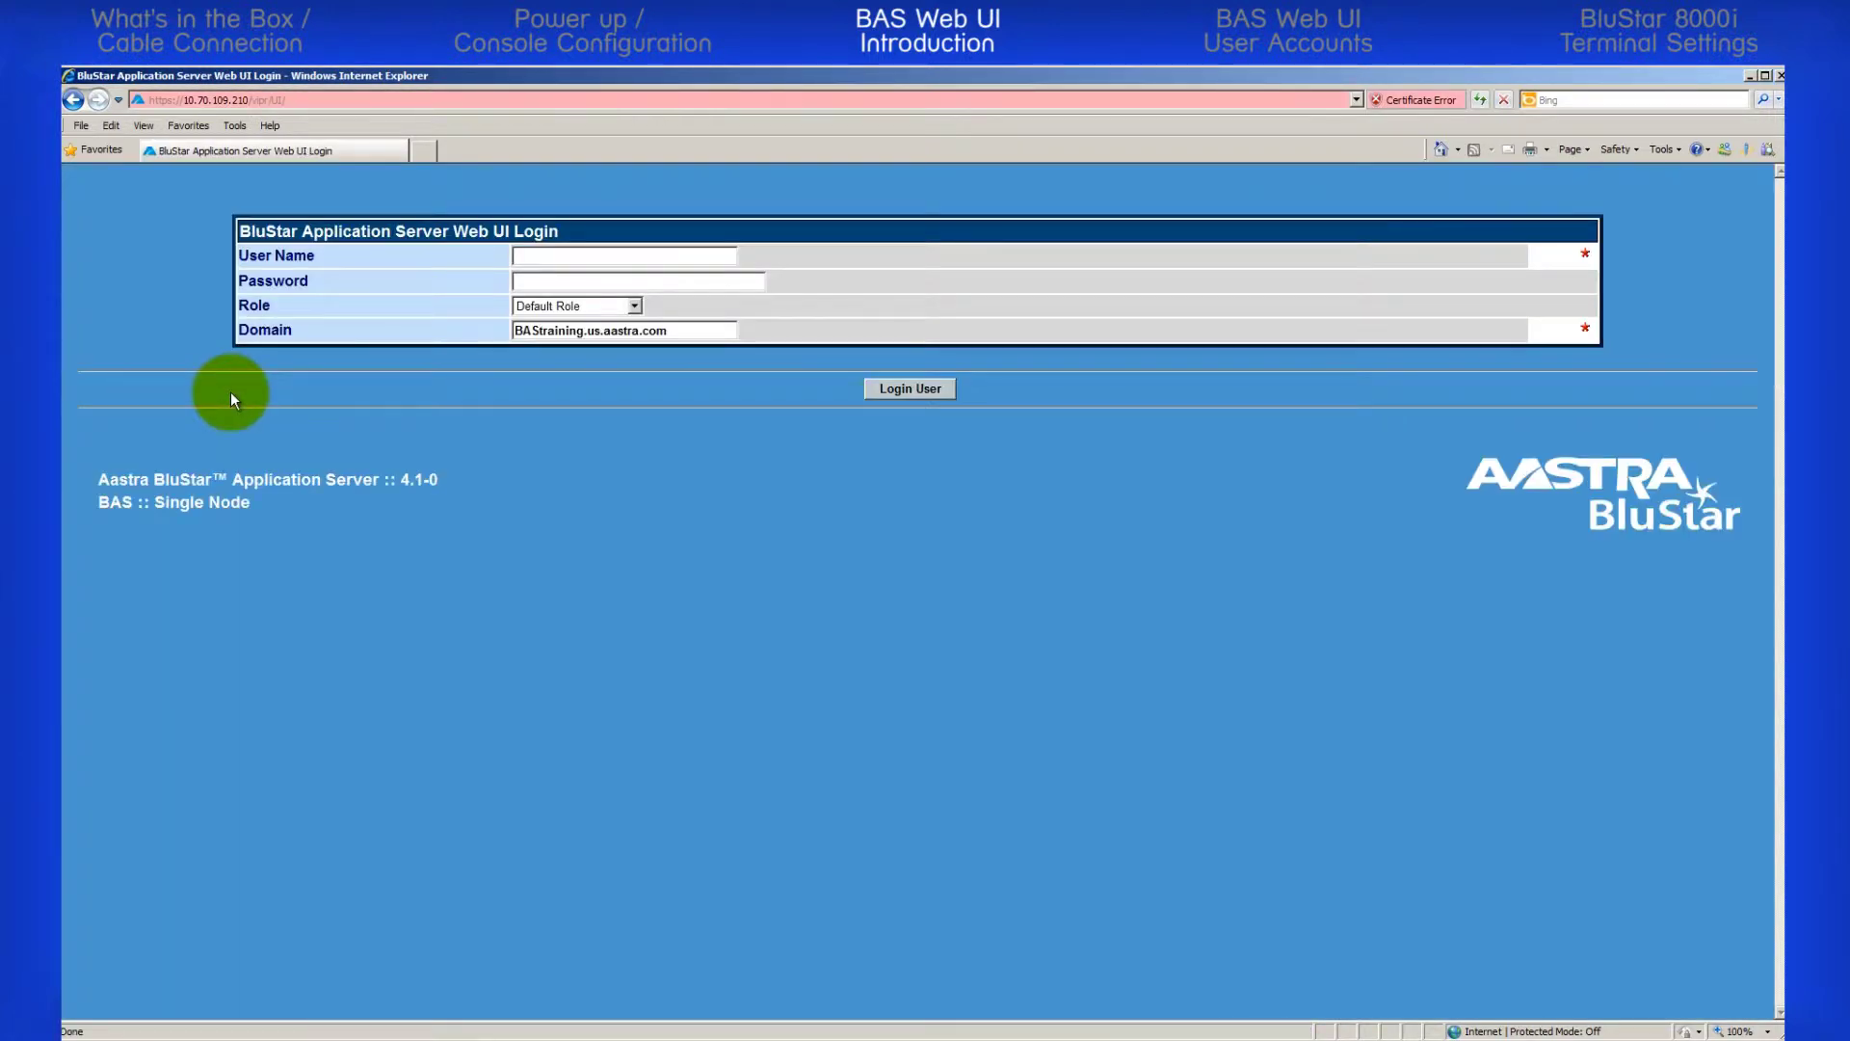
click(530, 257)
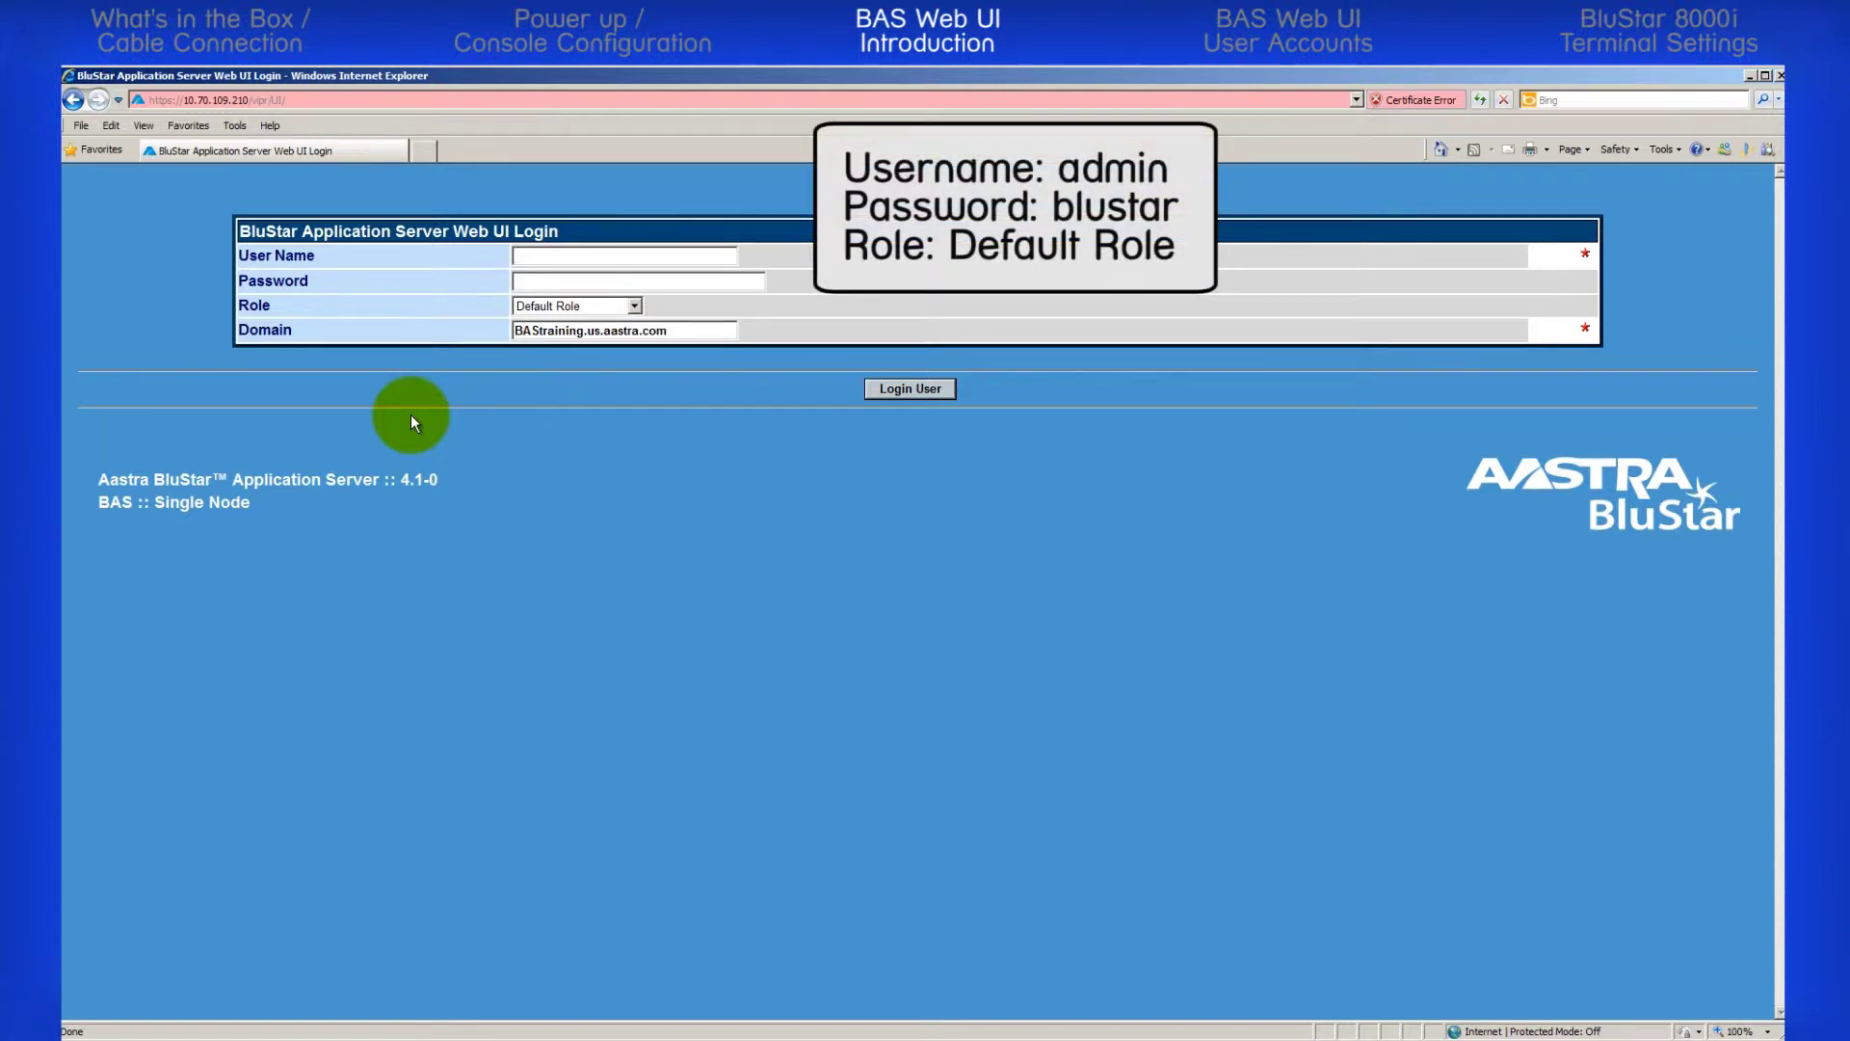
text(adminblustar)
click(635, 306)
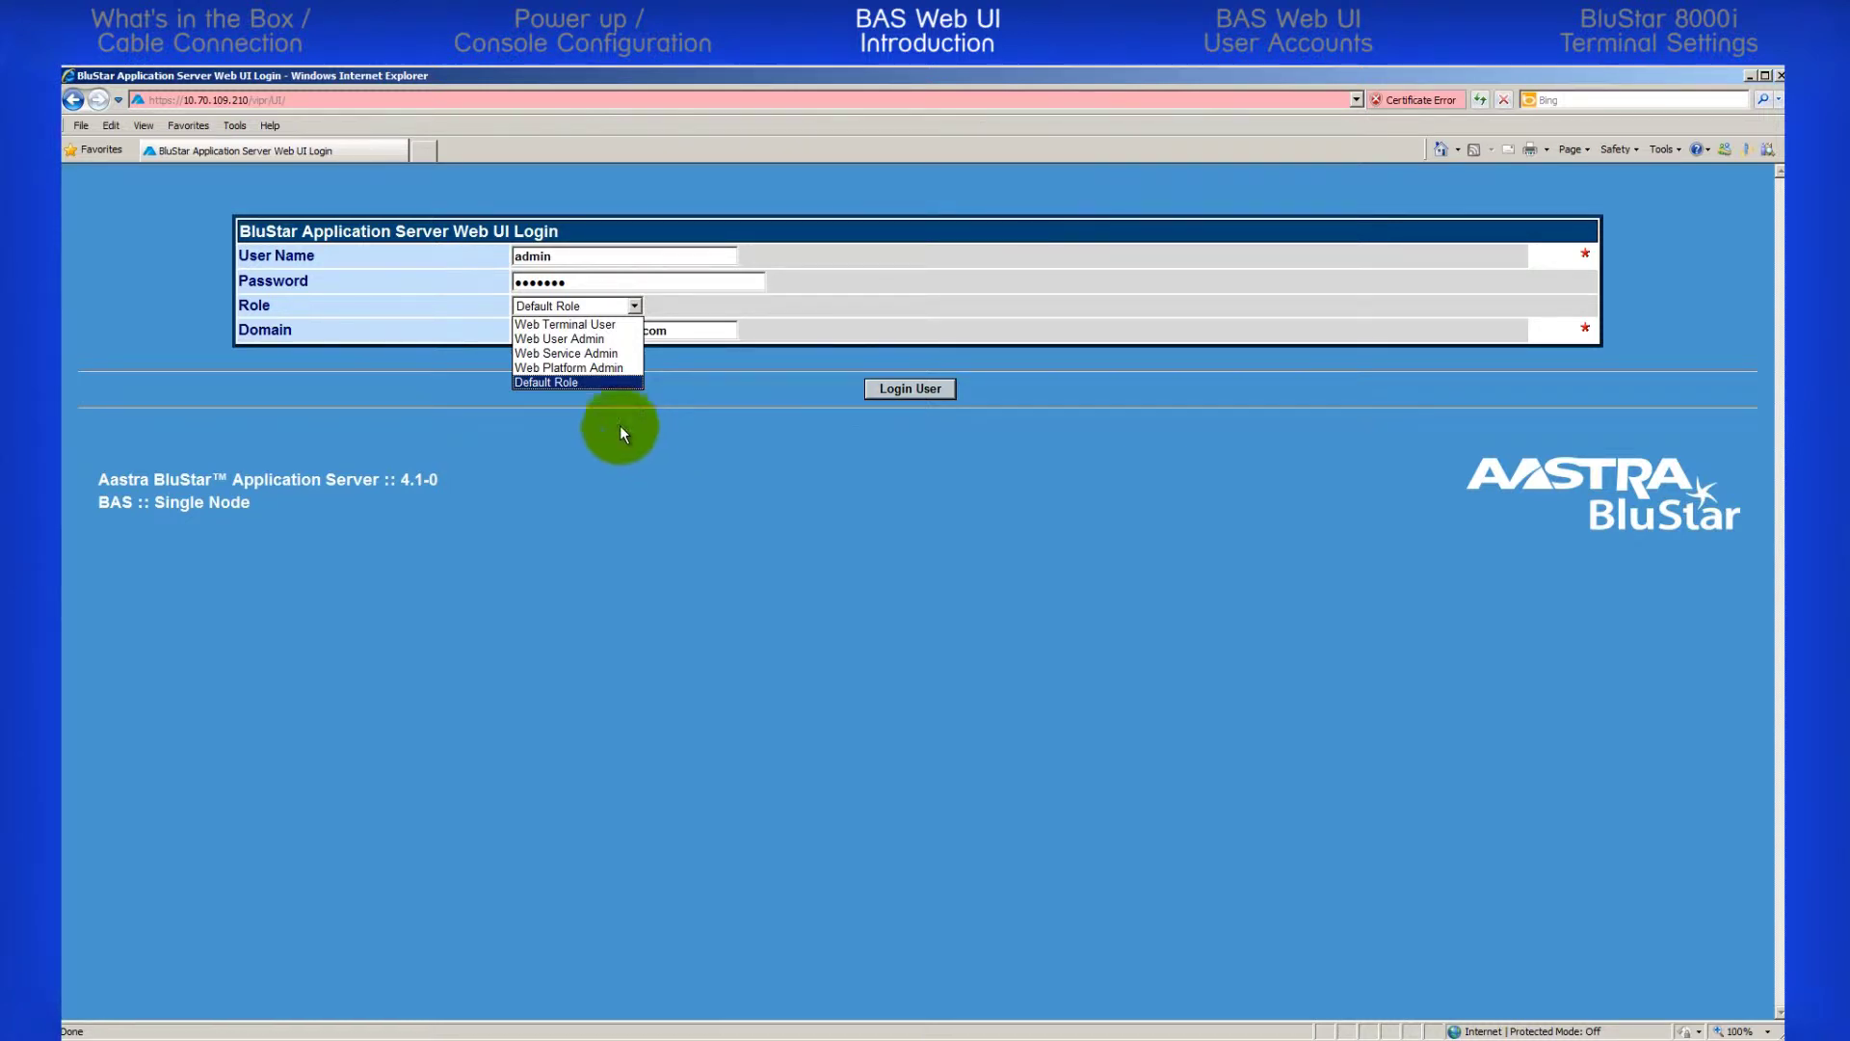
click(595, 381)
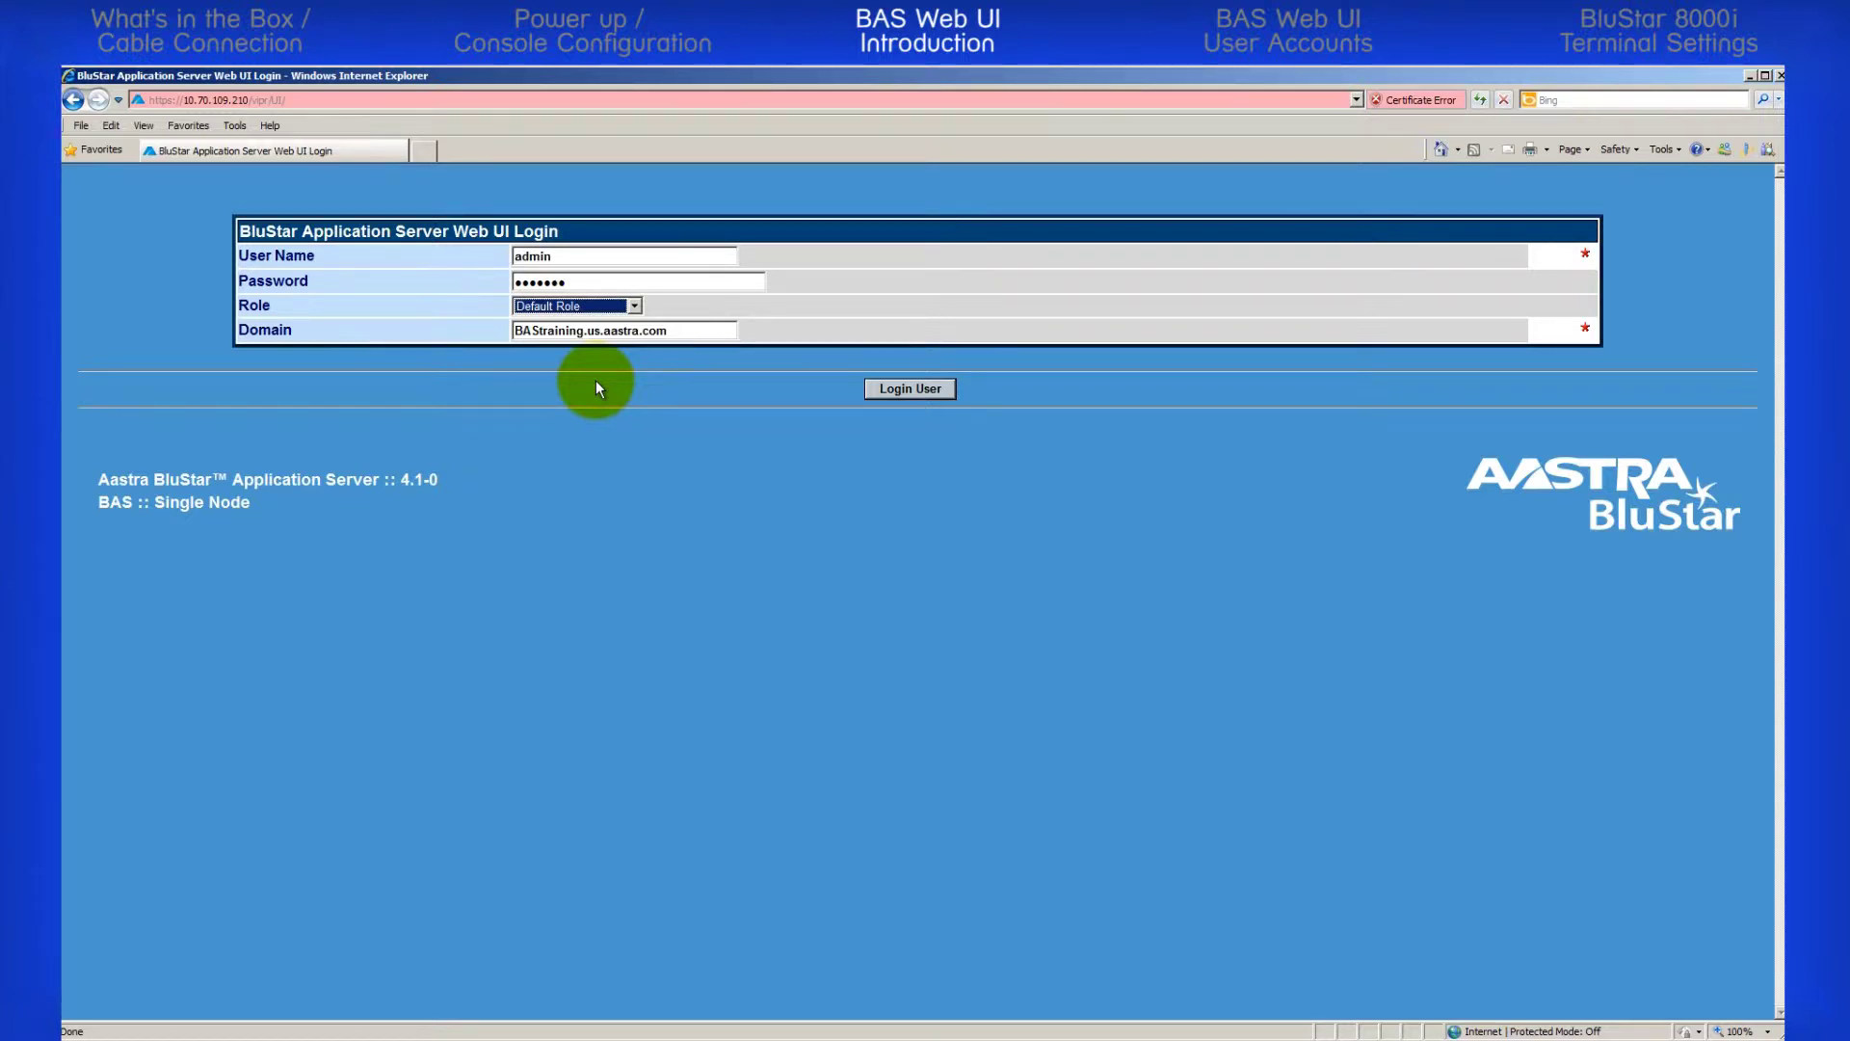
Submit the admin login, enter and confirm a new admin password, and log in to the welcome page
click(904, 389)
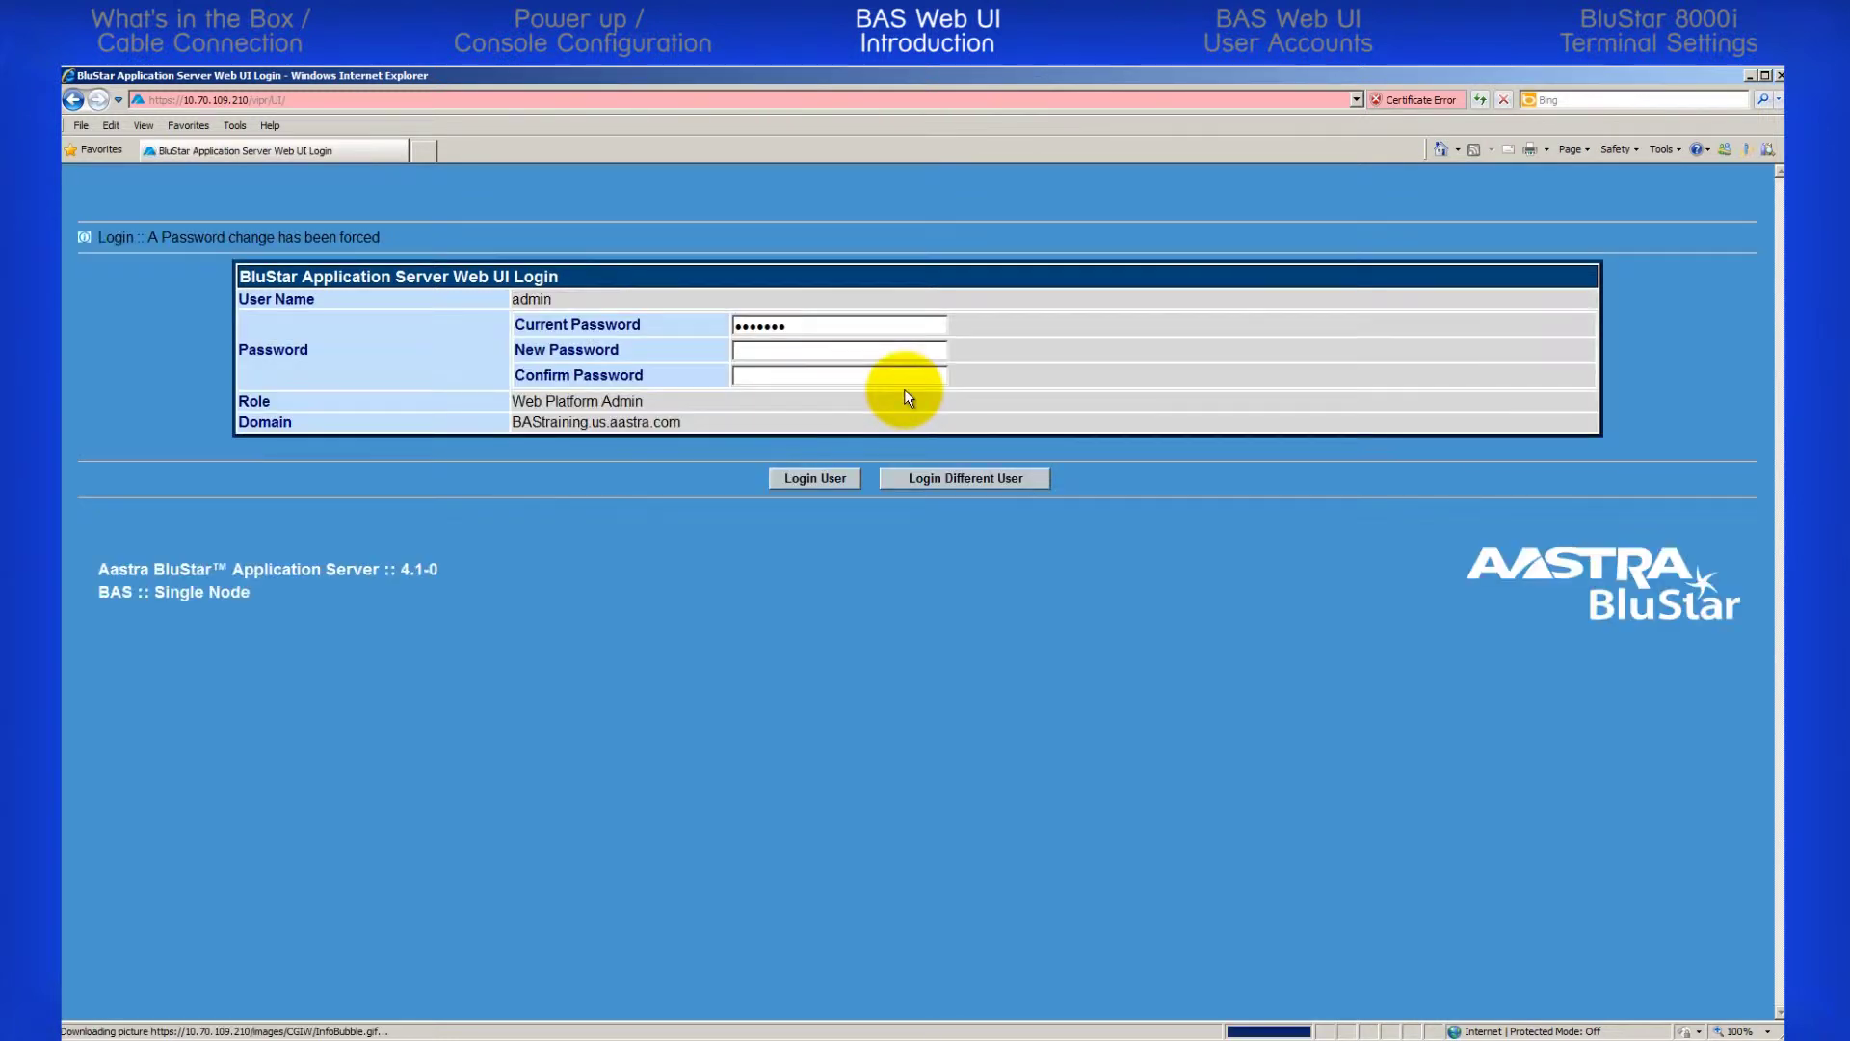
click(797, 353)
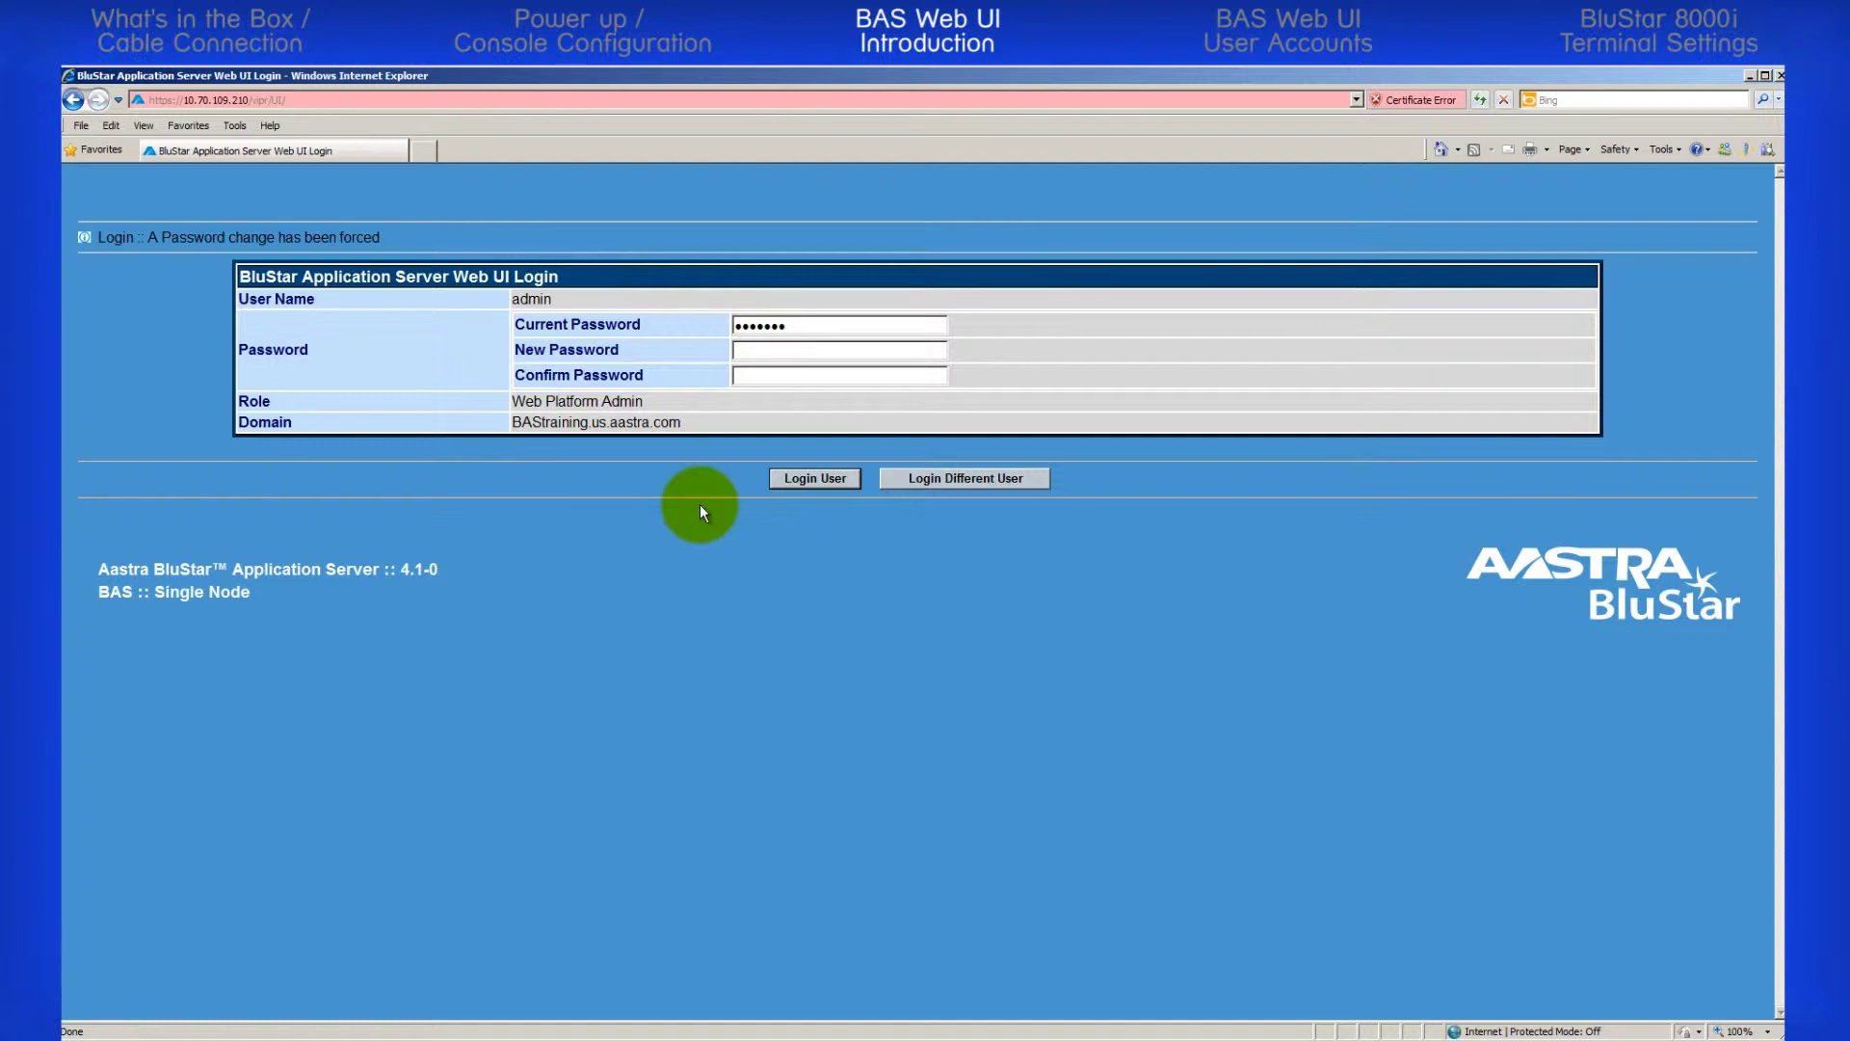
text(1234567812345678)
click(792, 478)
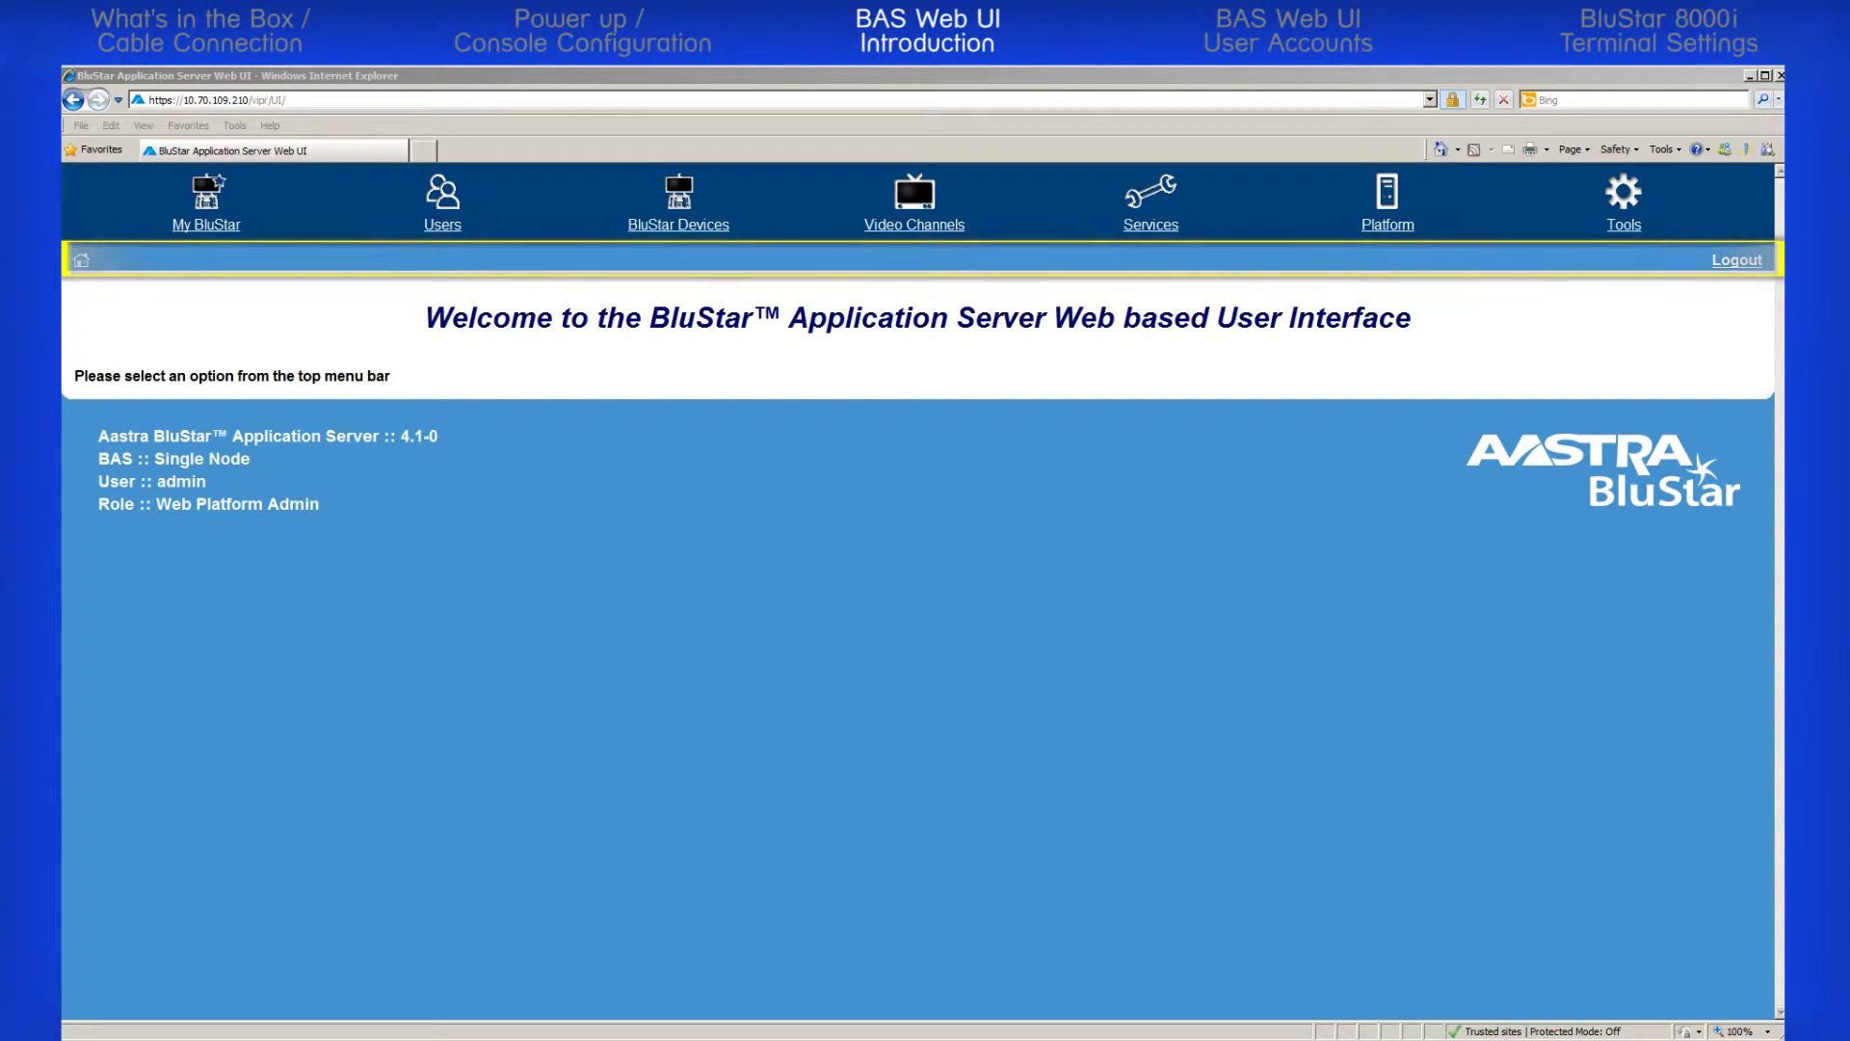
Browse to Users > User Accounts, then return to the home page via the breadcrumbs
click(440, 225)
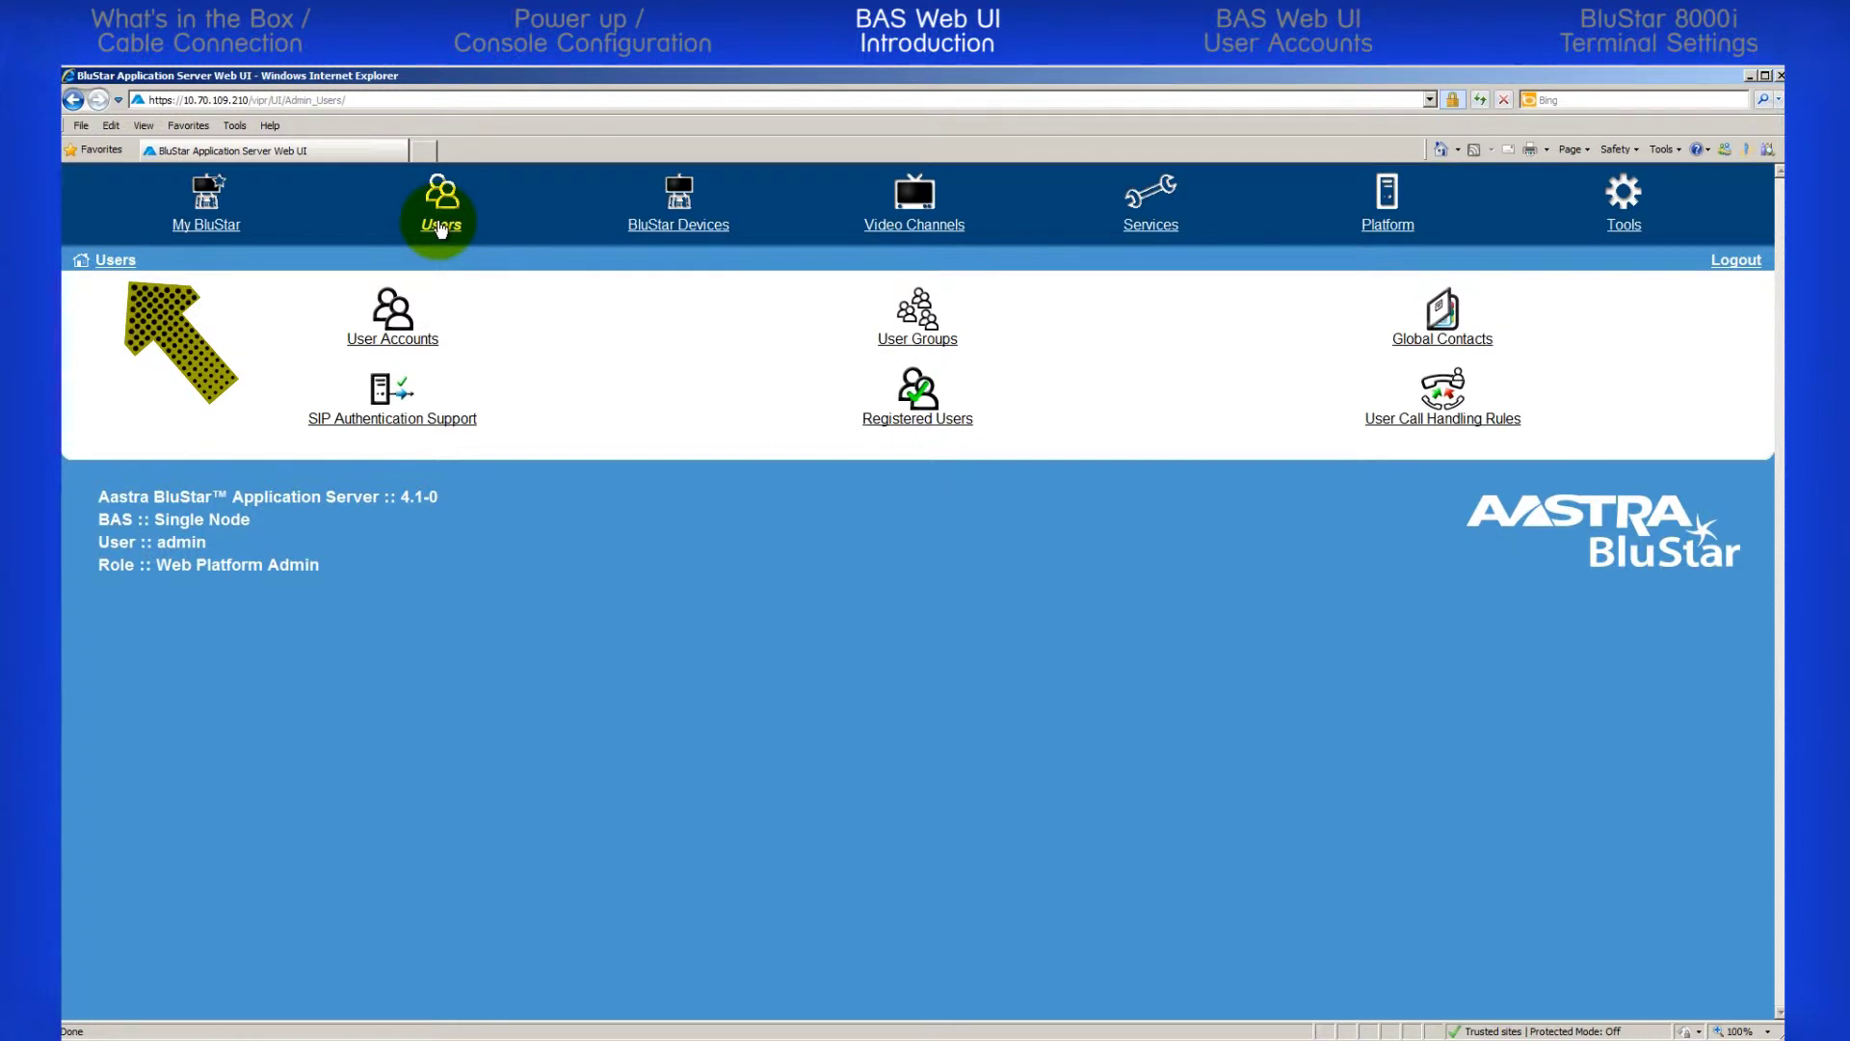
click(396, 341)
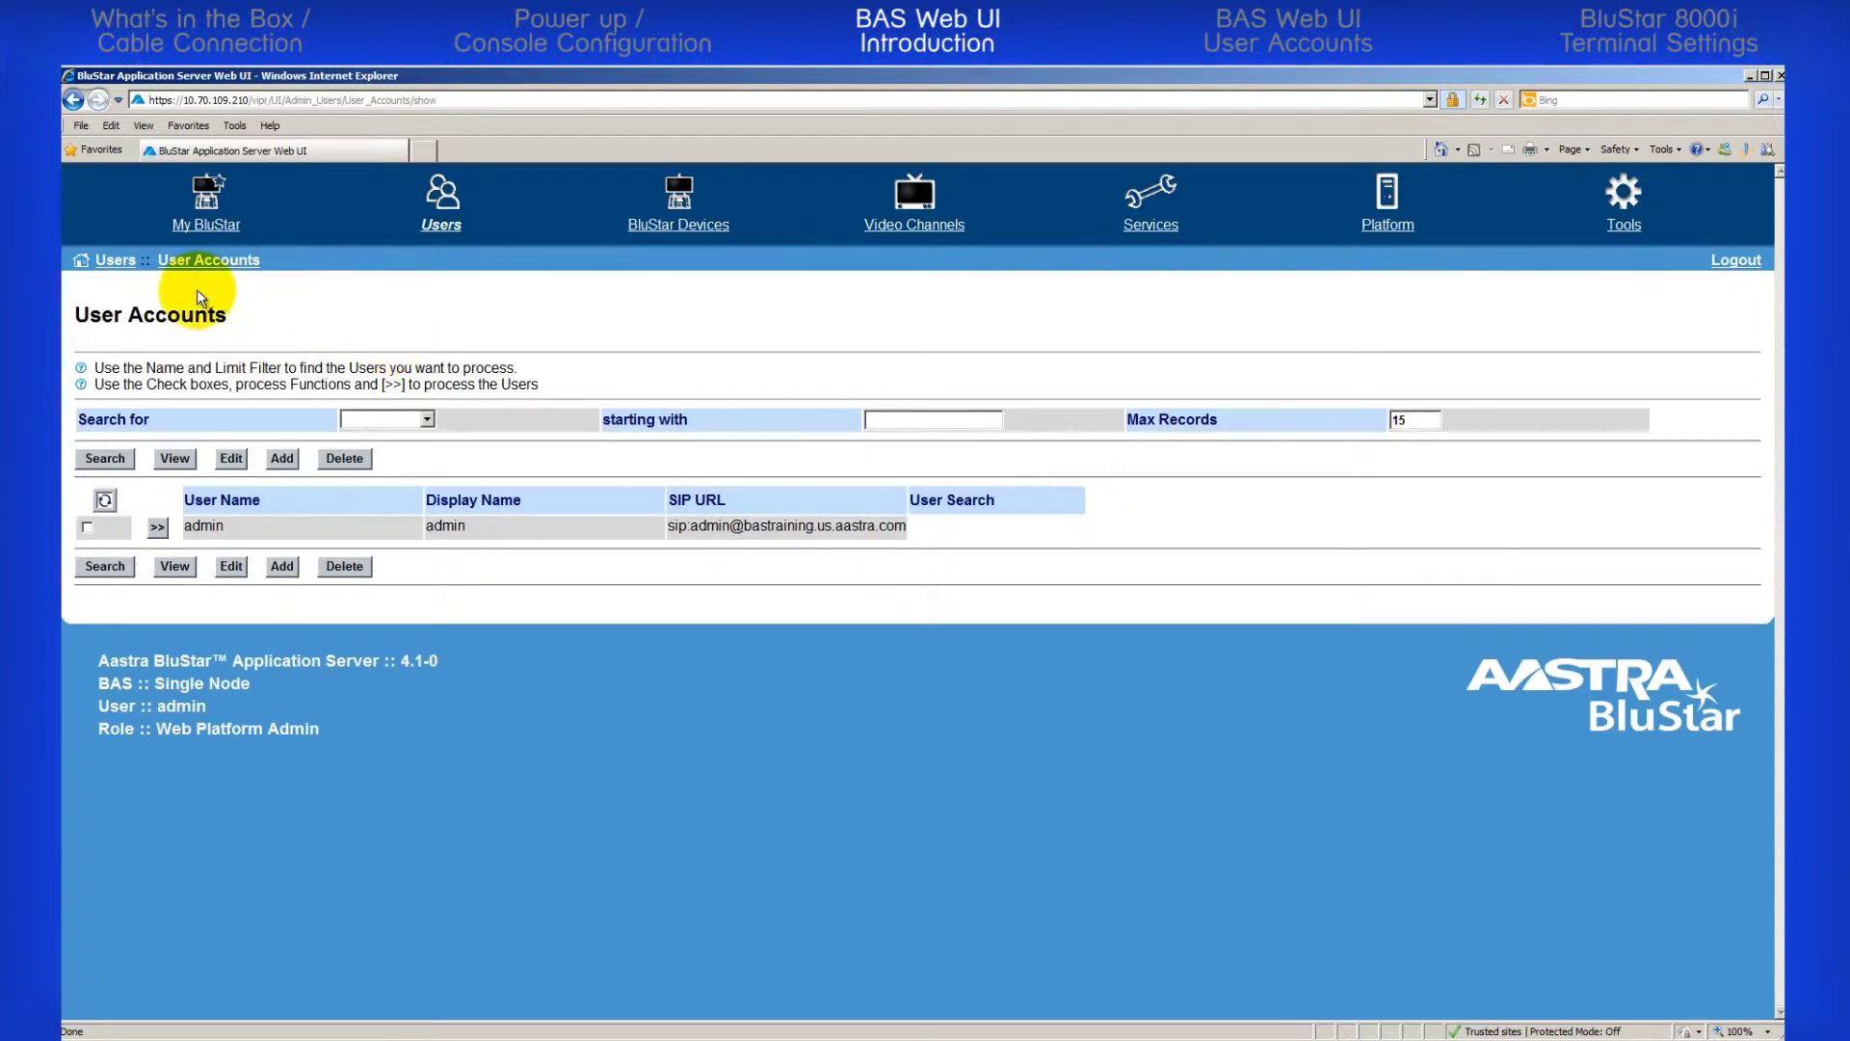
click(112, 264)
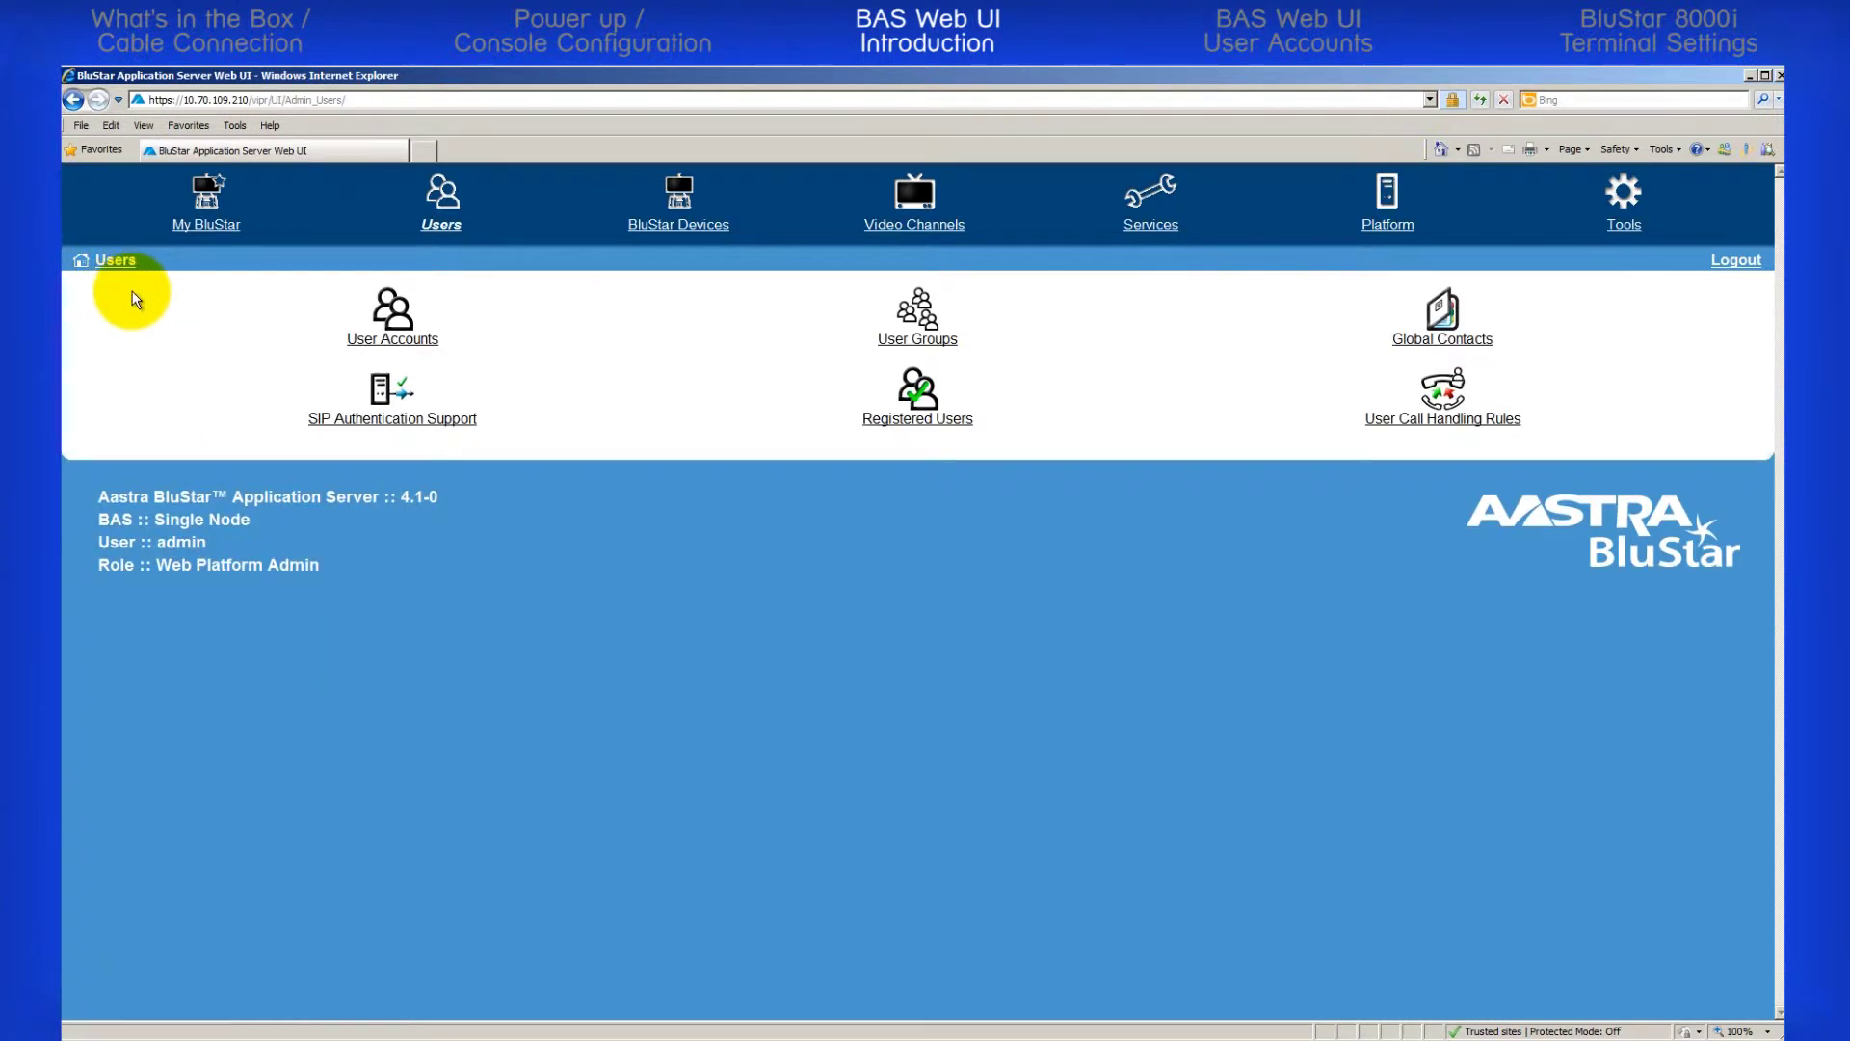
click(81, 261)
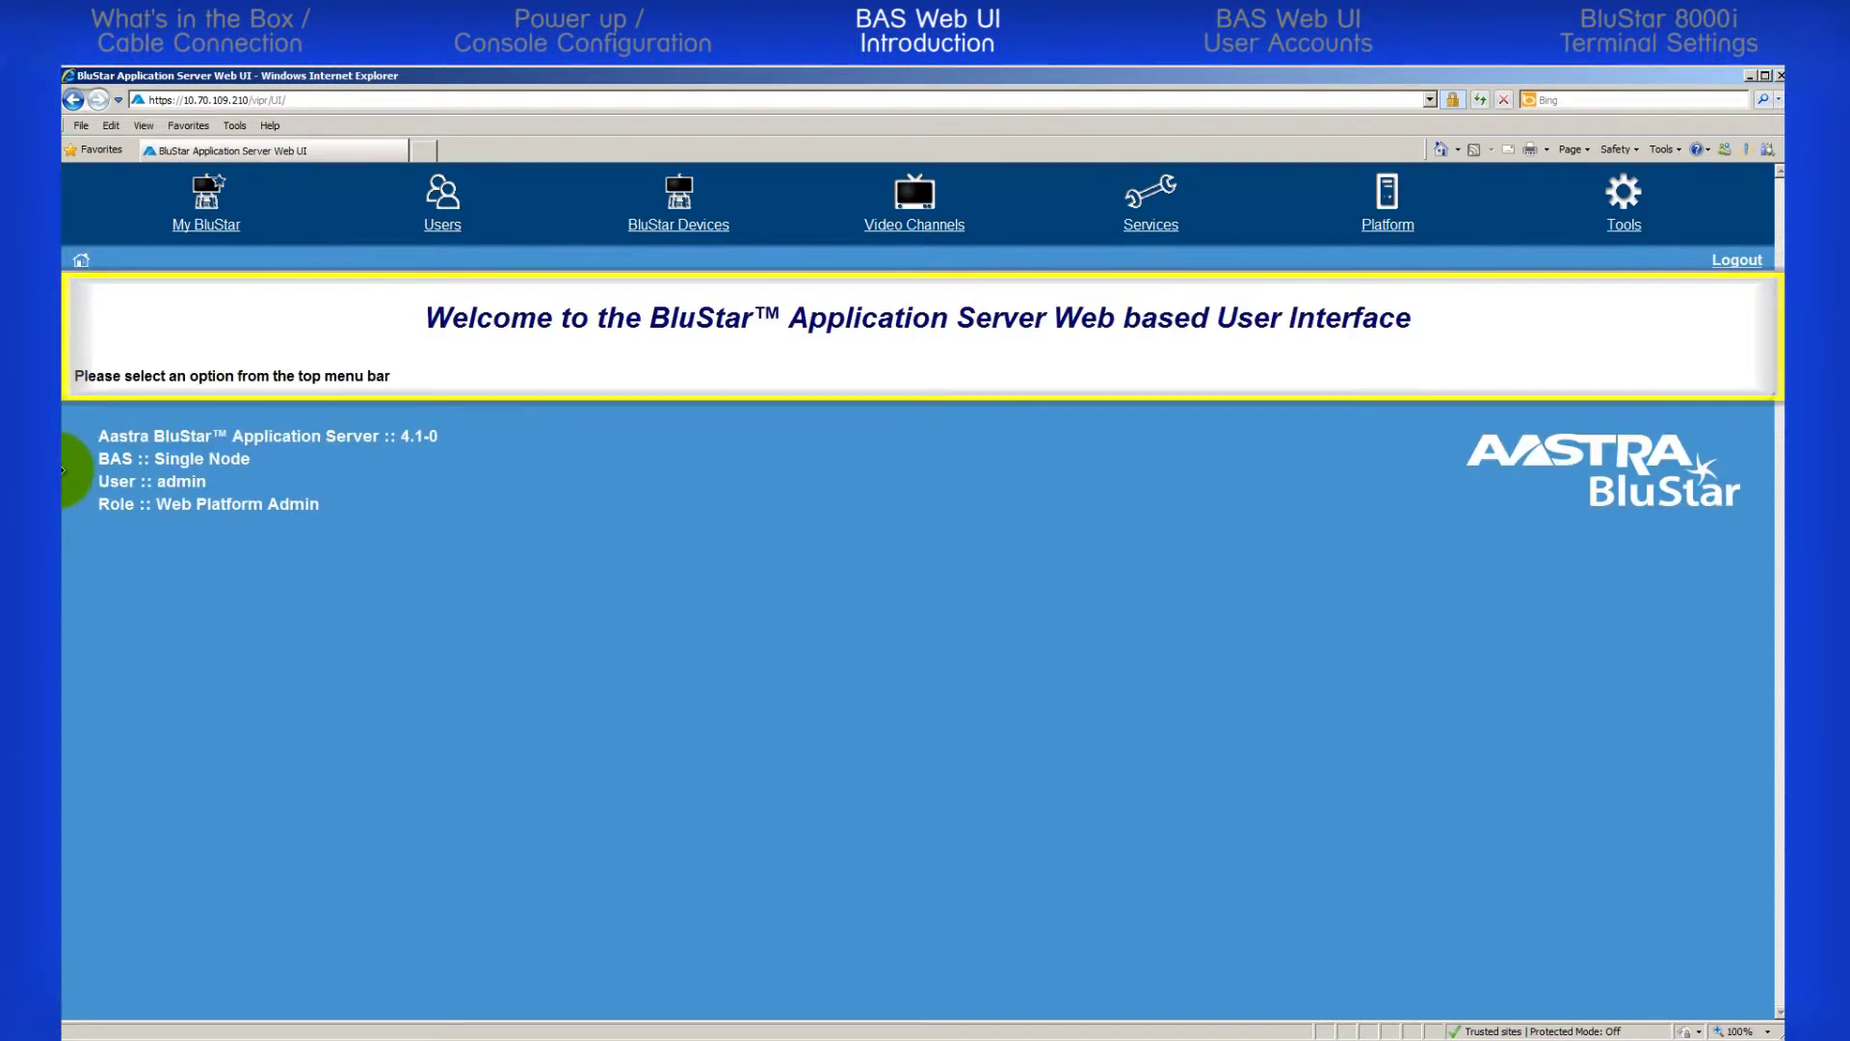
Reopen Users > User Accounts and start a blank new user account with Add
click(443, 225)
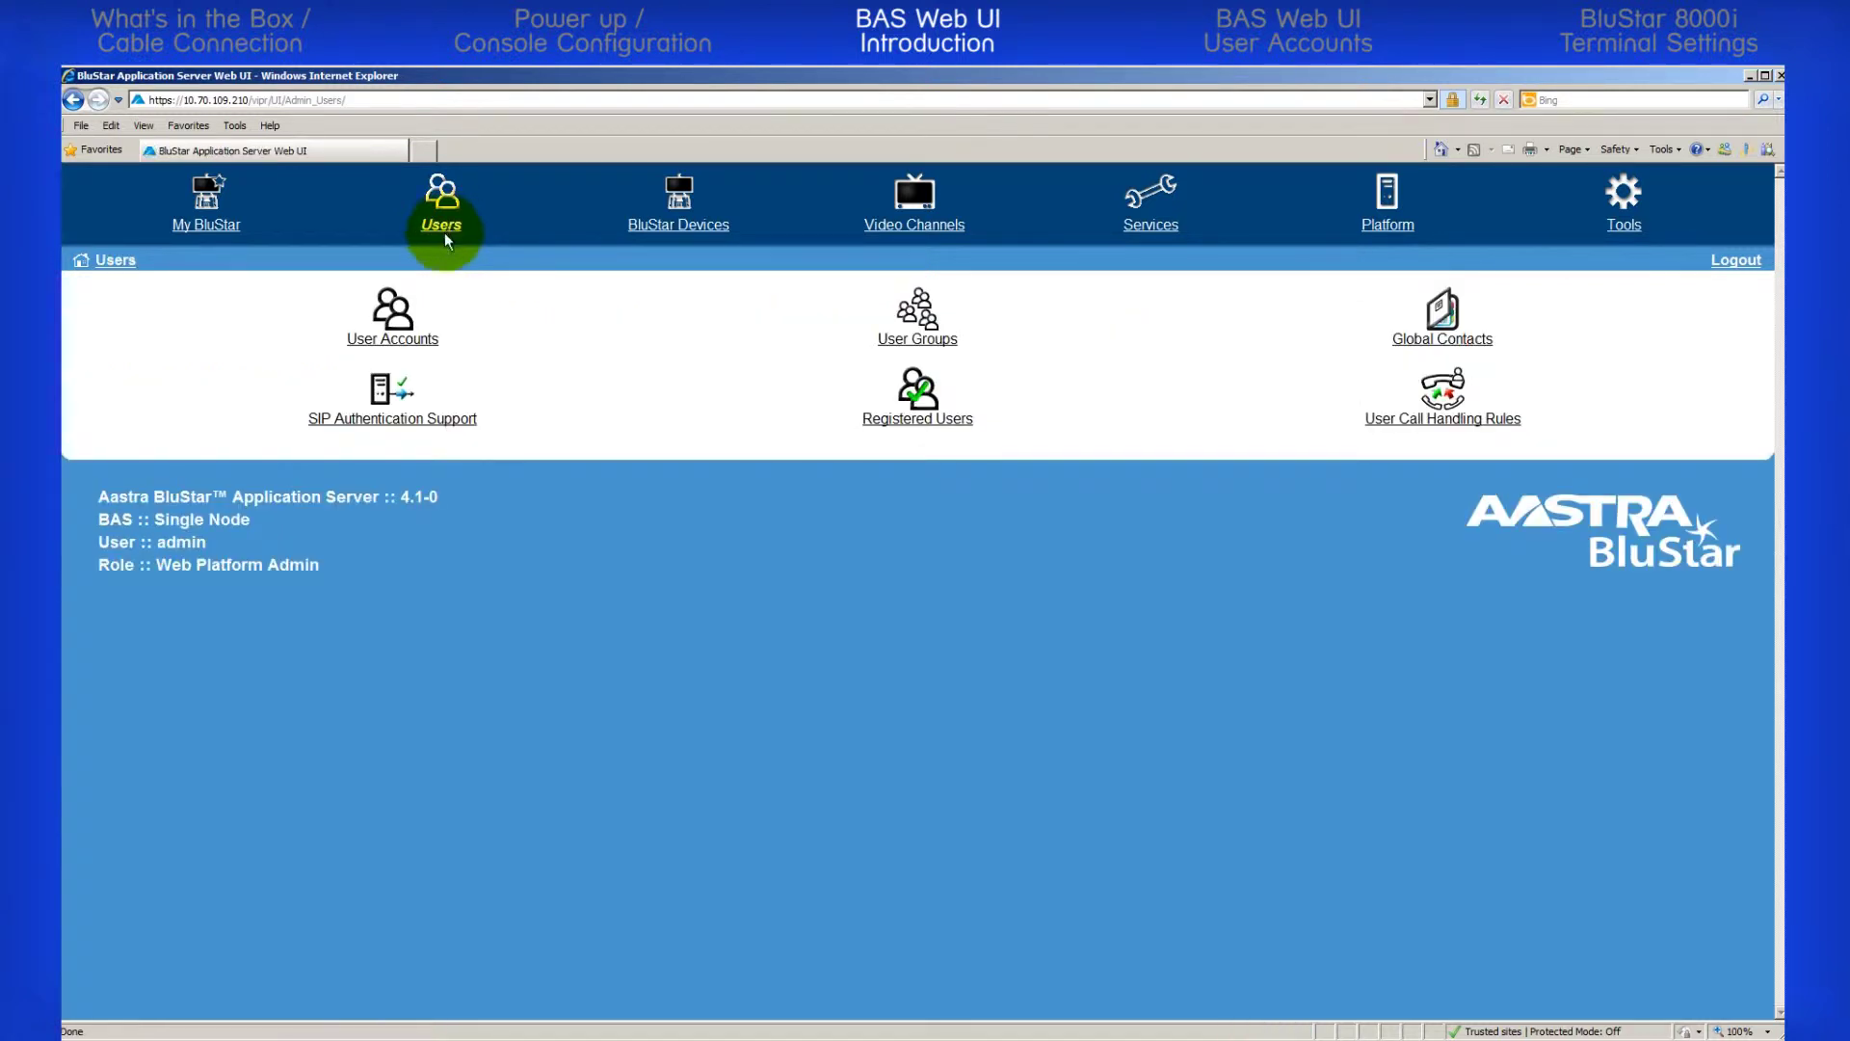
click(401, 338)
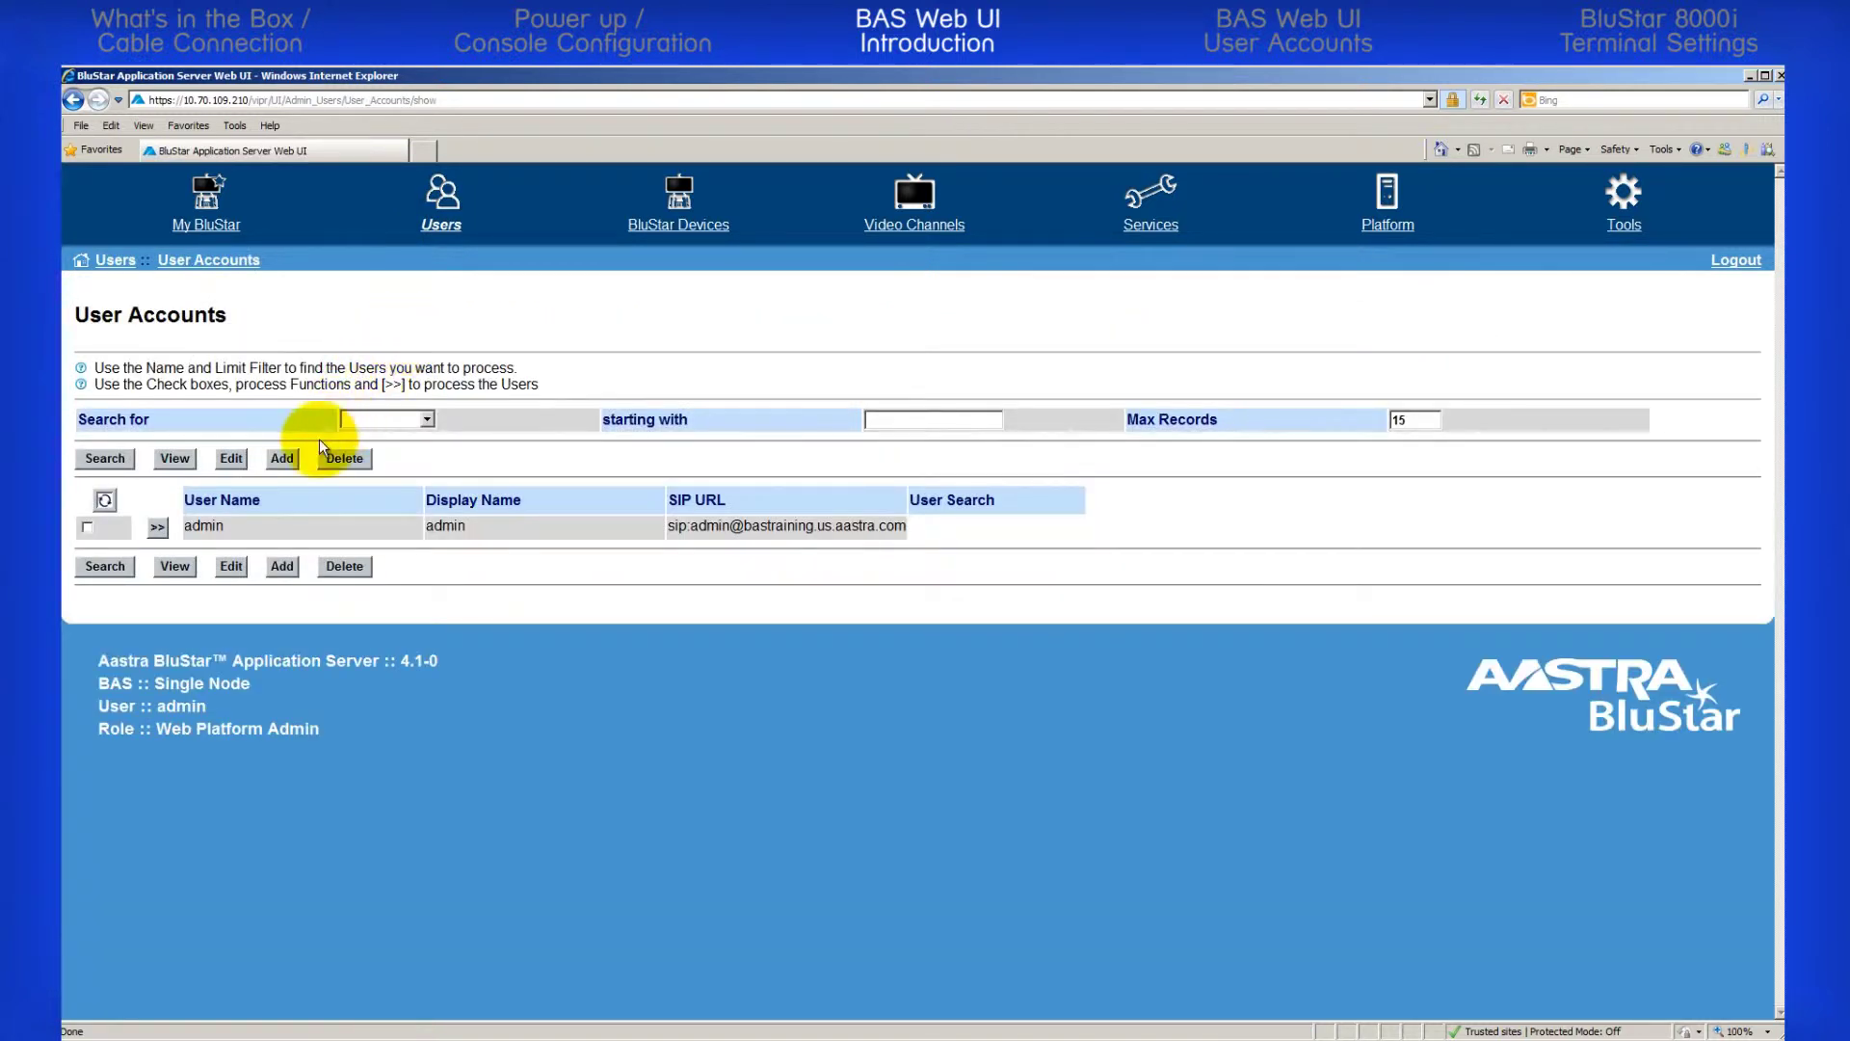
click(281, 459)
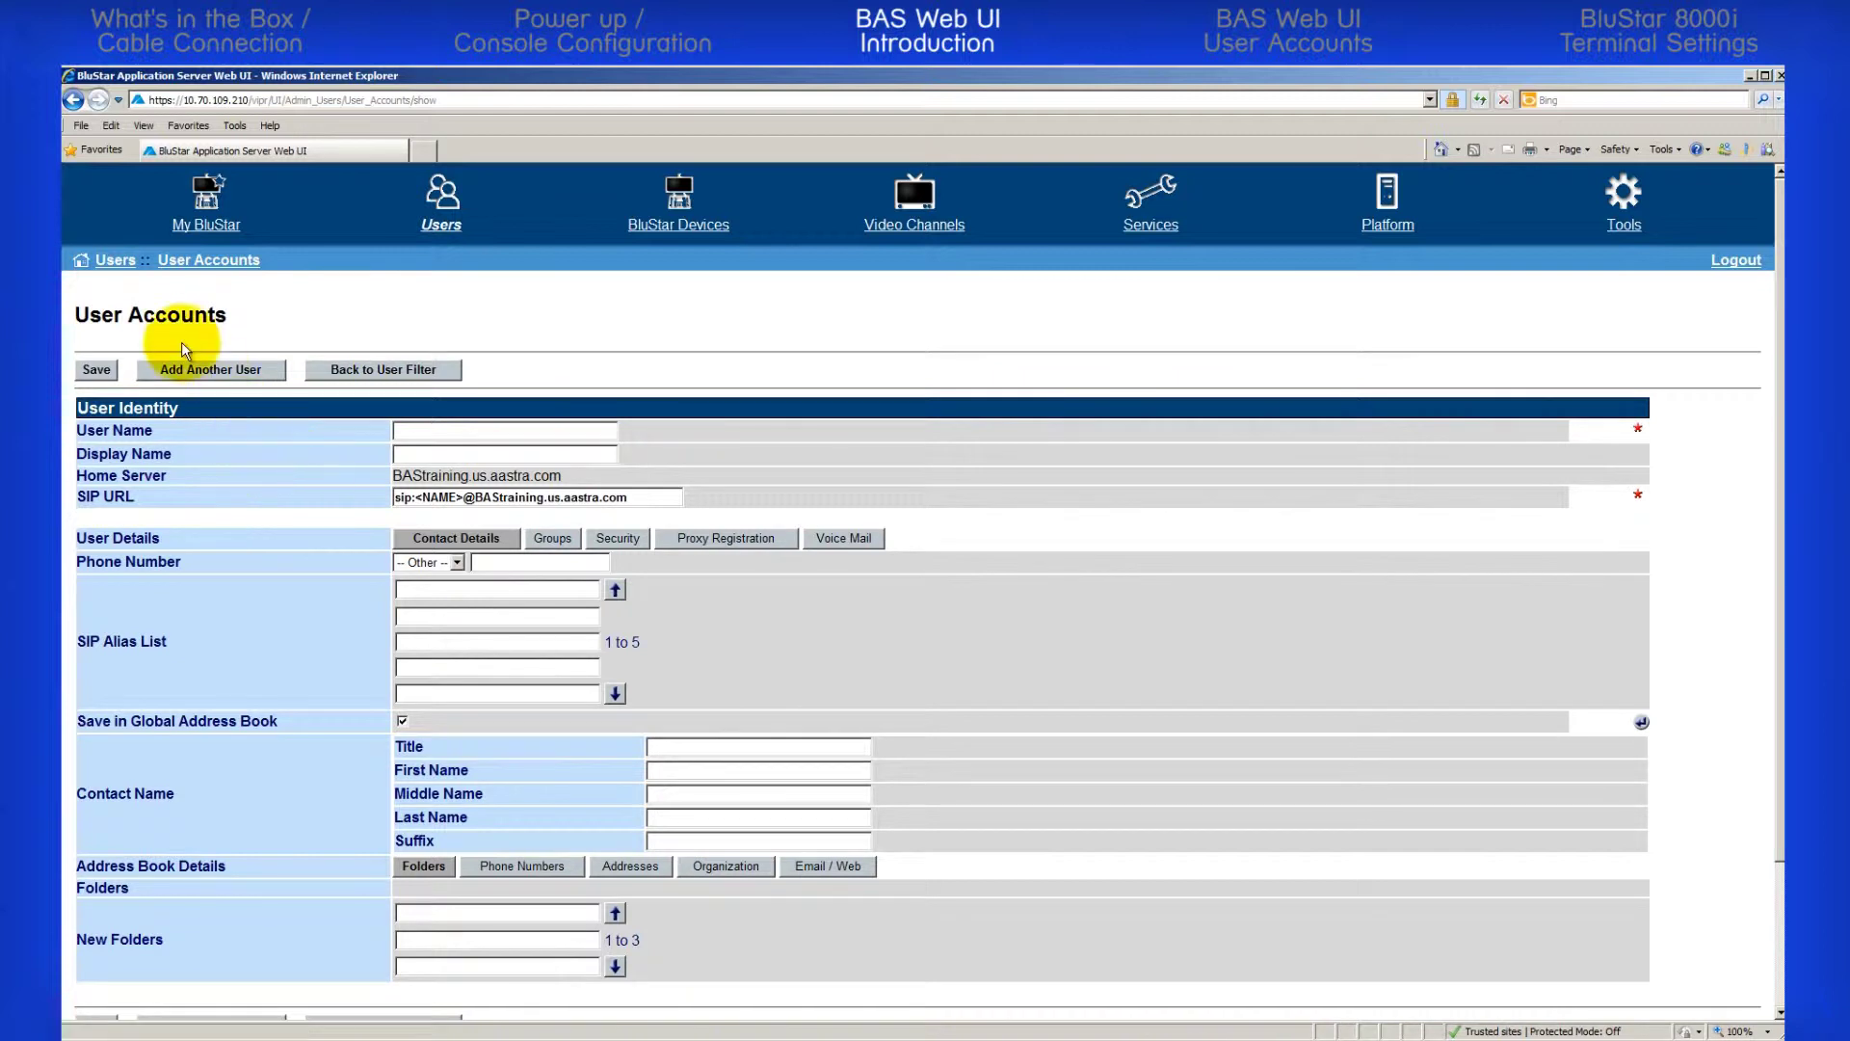
Discard the unsaved new user, go back to the Welcome page and open My BluStar
click(81, 260)
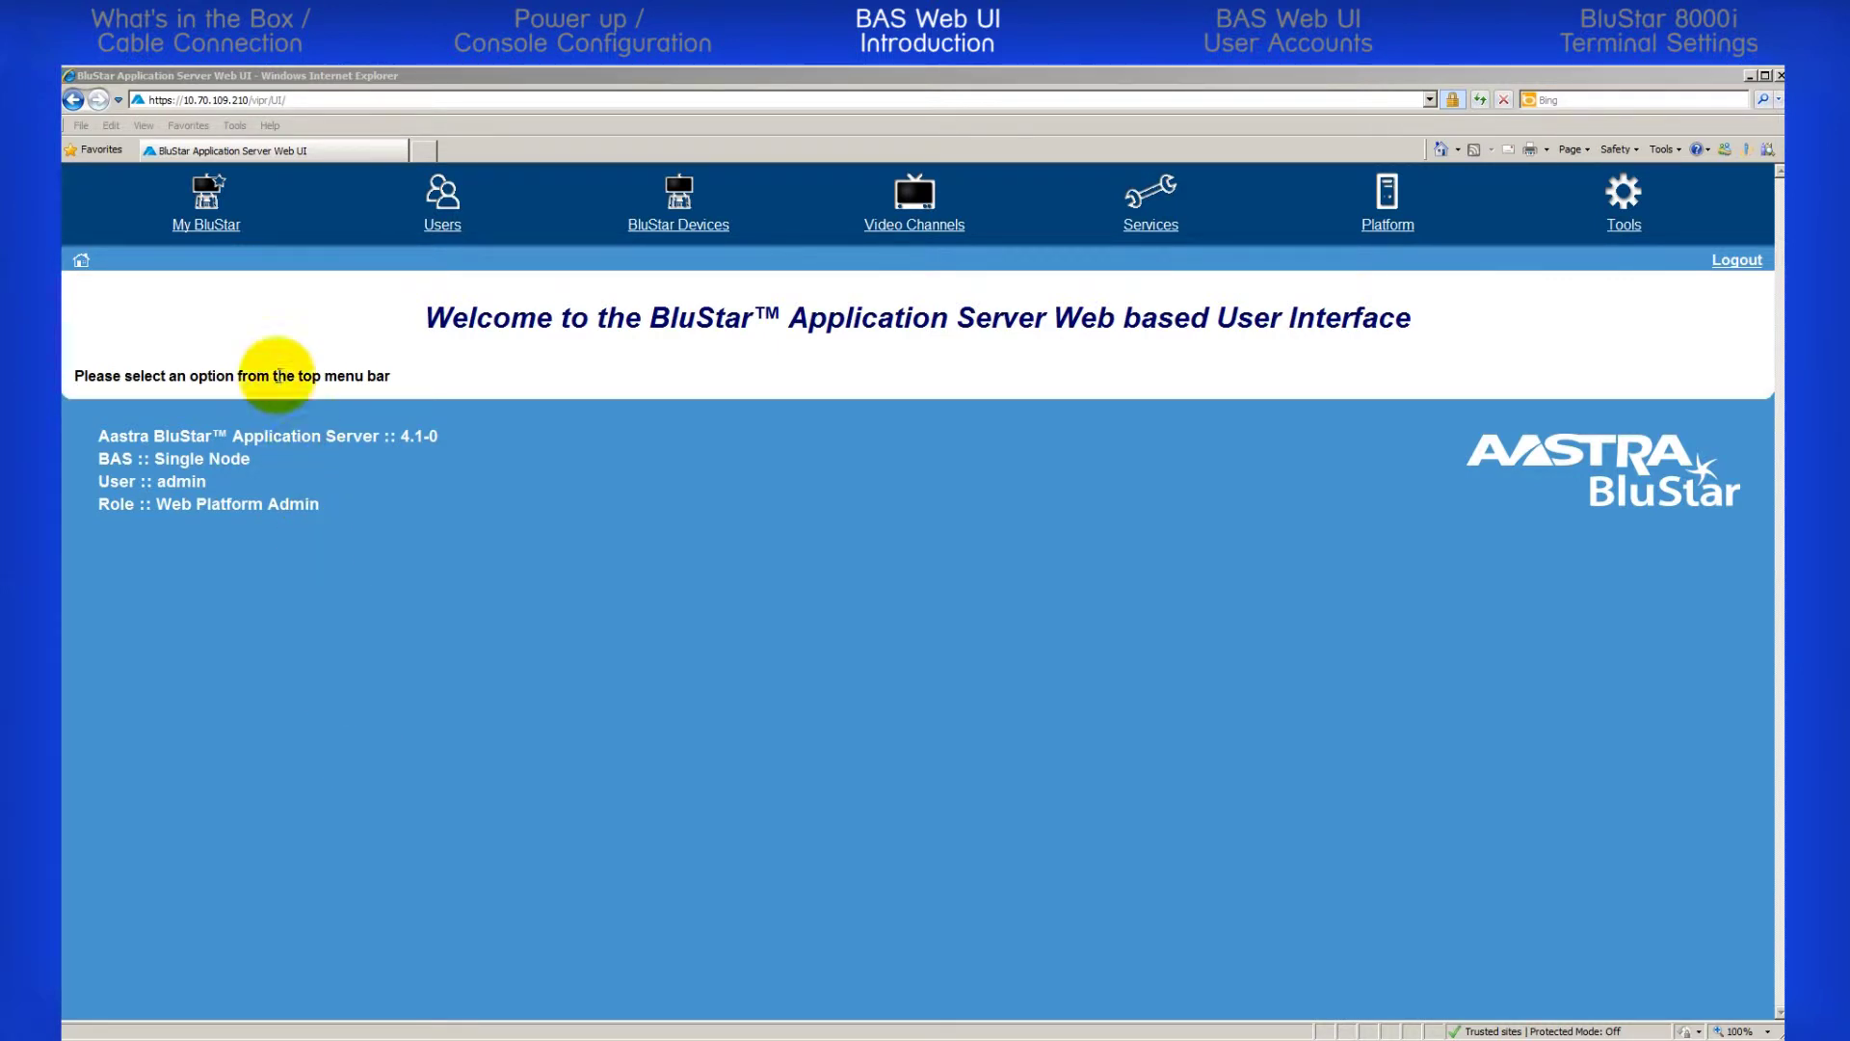
click(197, 228)
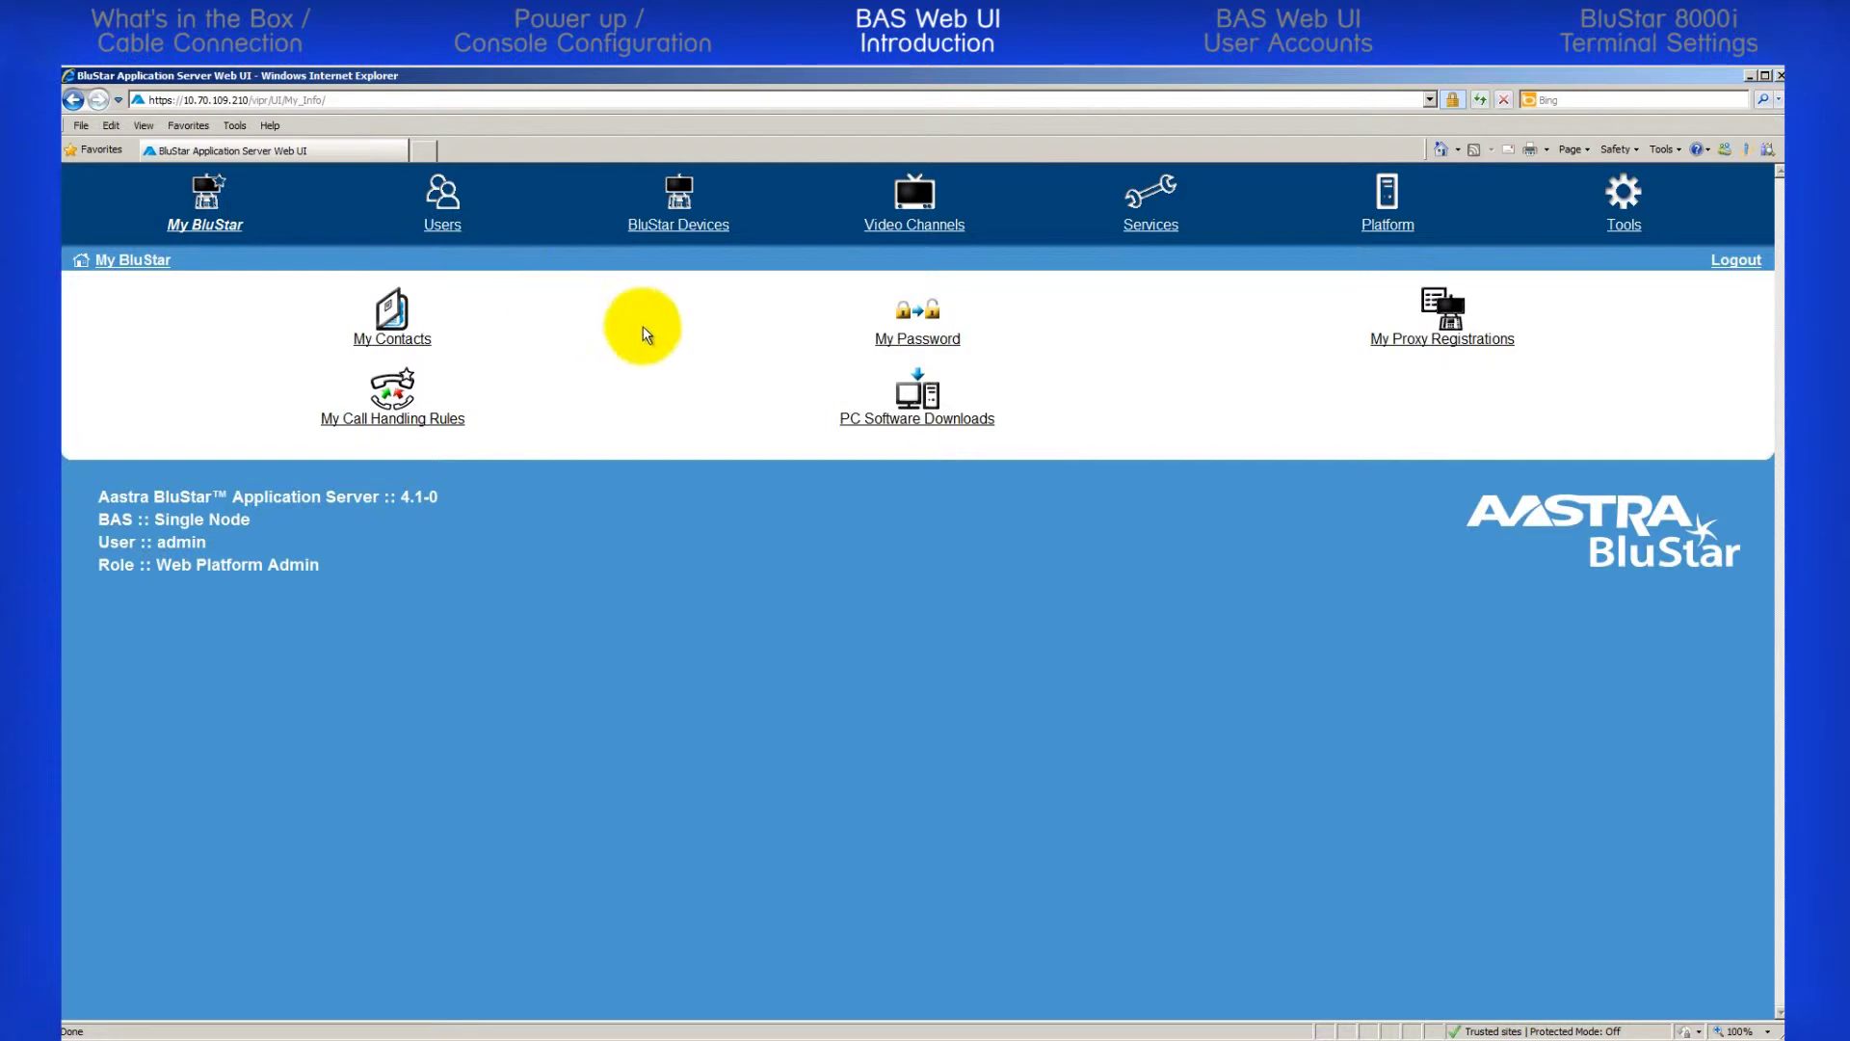
View the PC Software Downloads page, then return to Users > User Accounts showing only admin
click(877, 415)
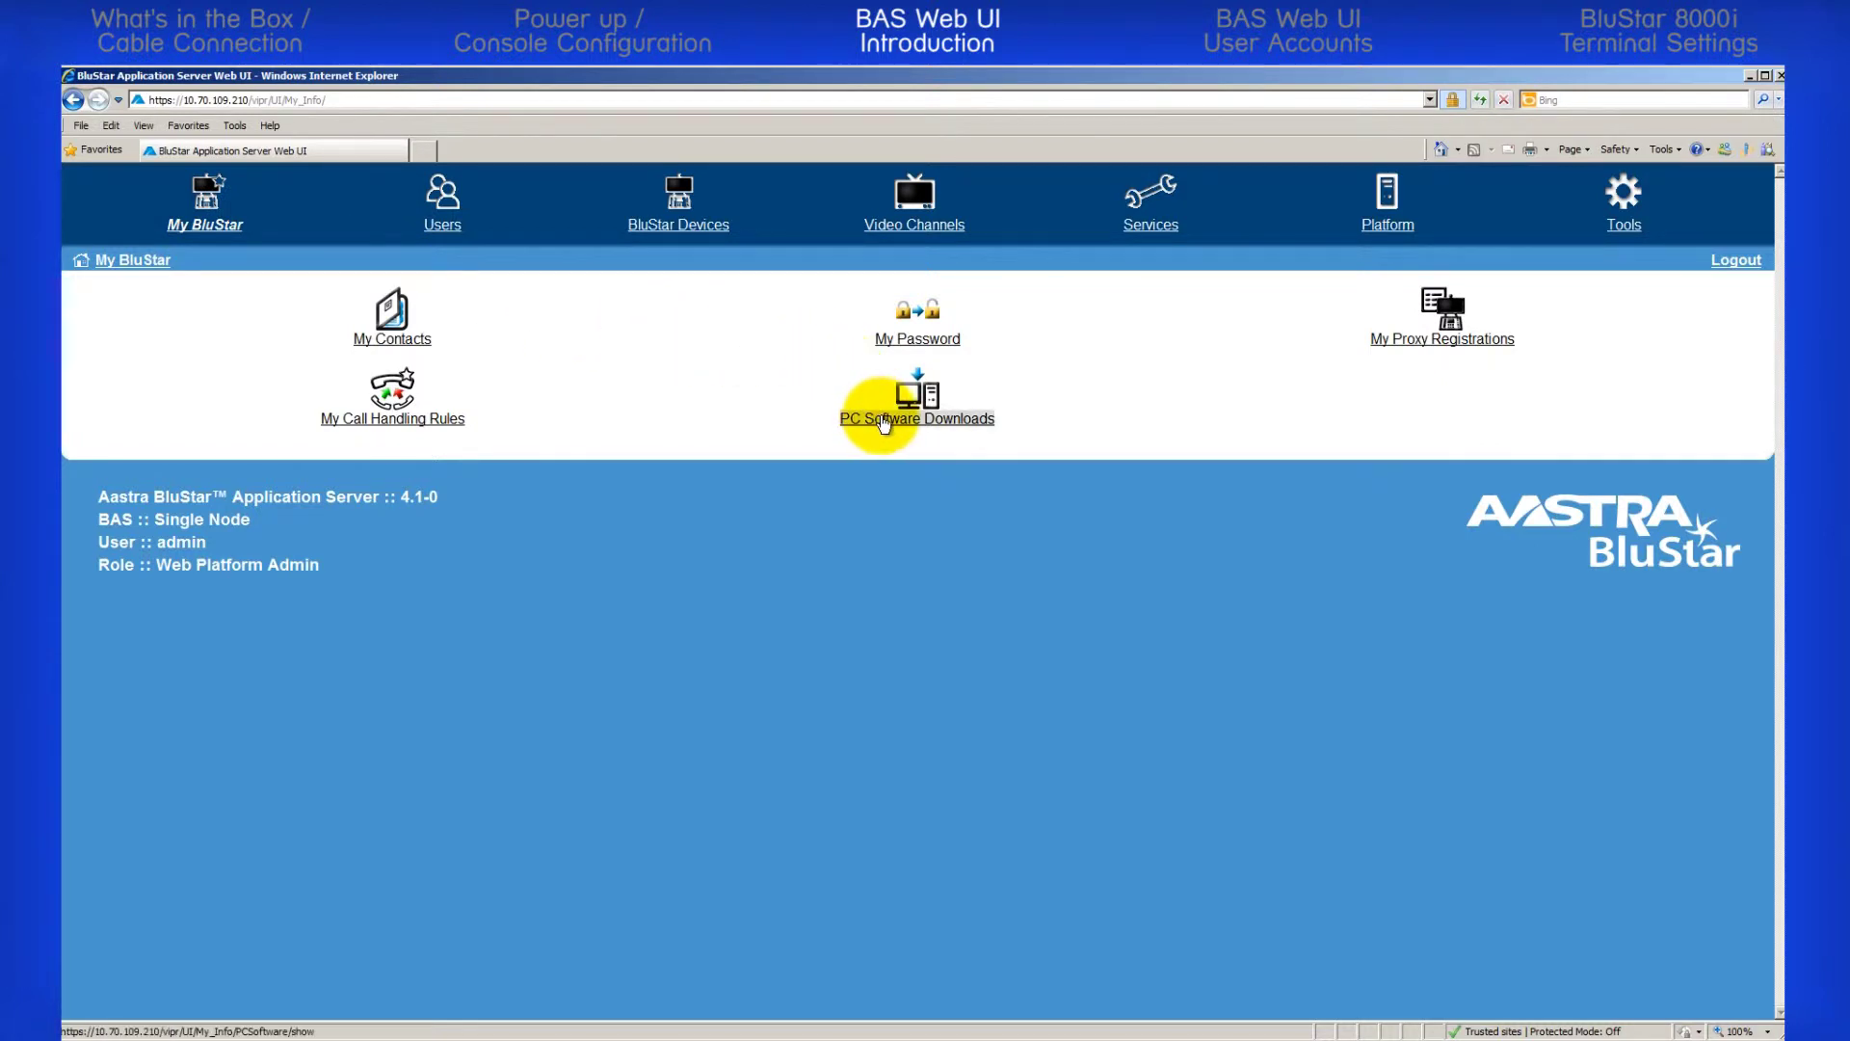
click(128, 260)
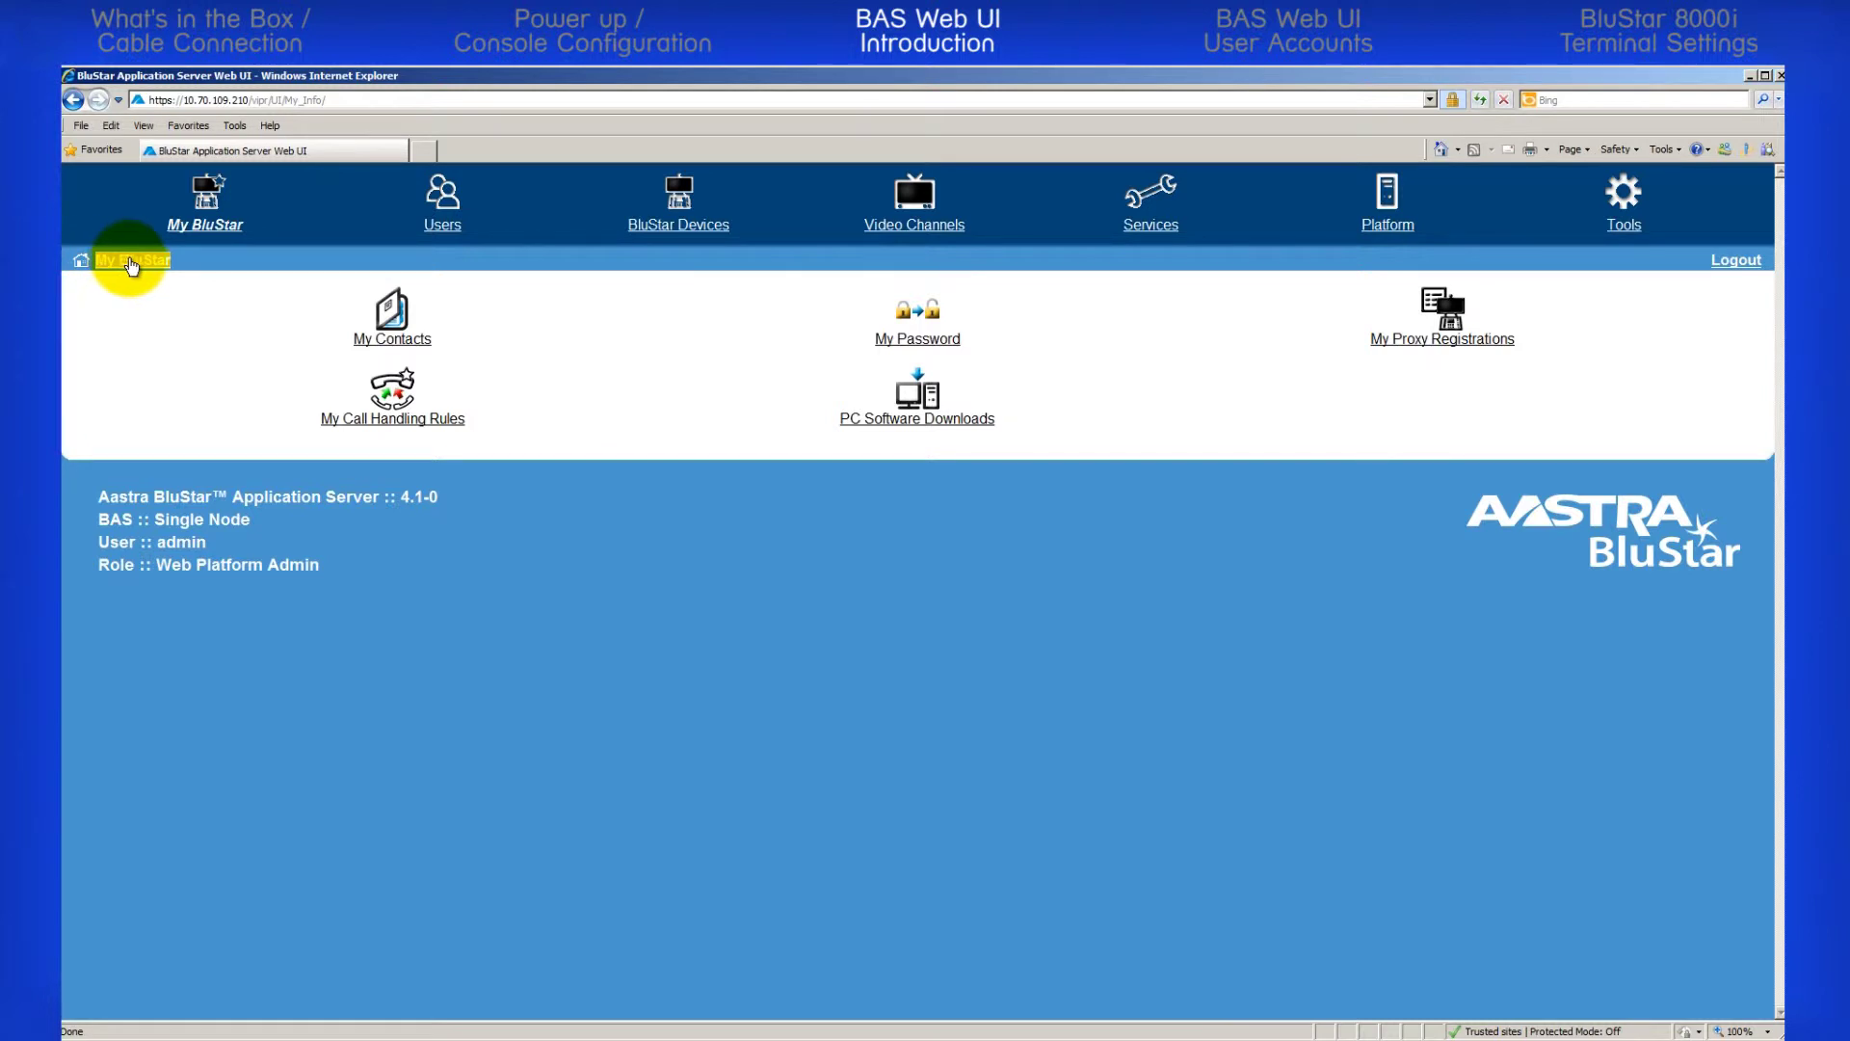
click(446, 227)
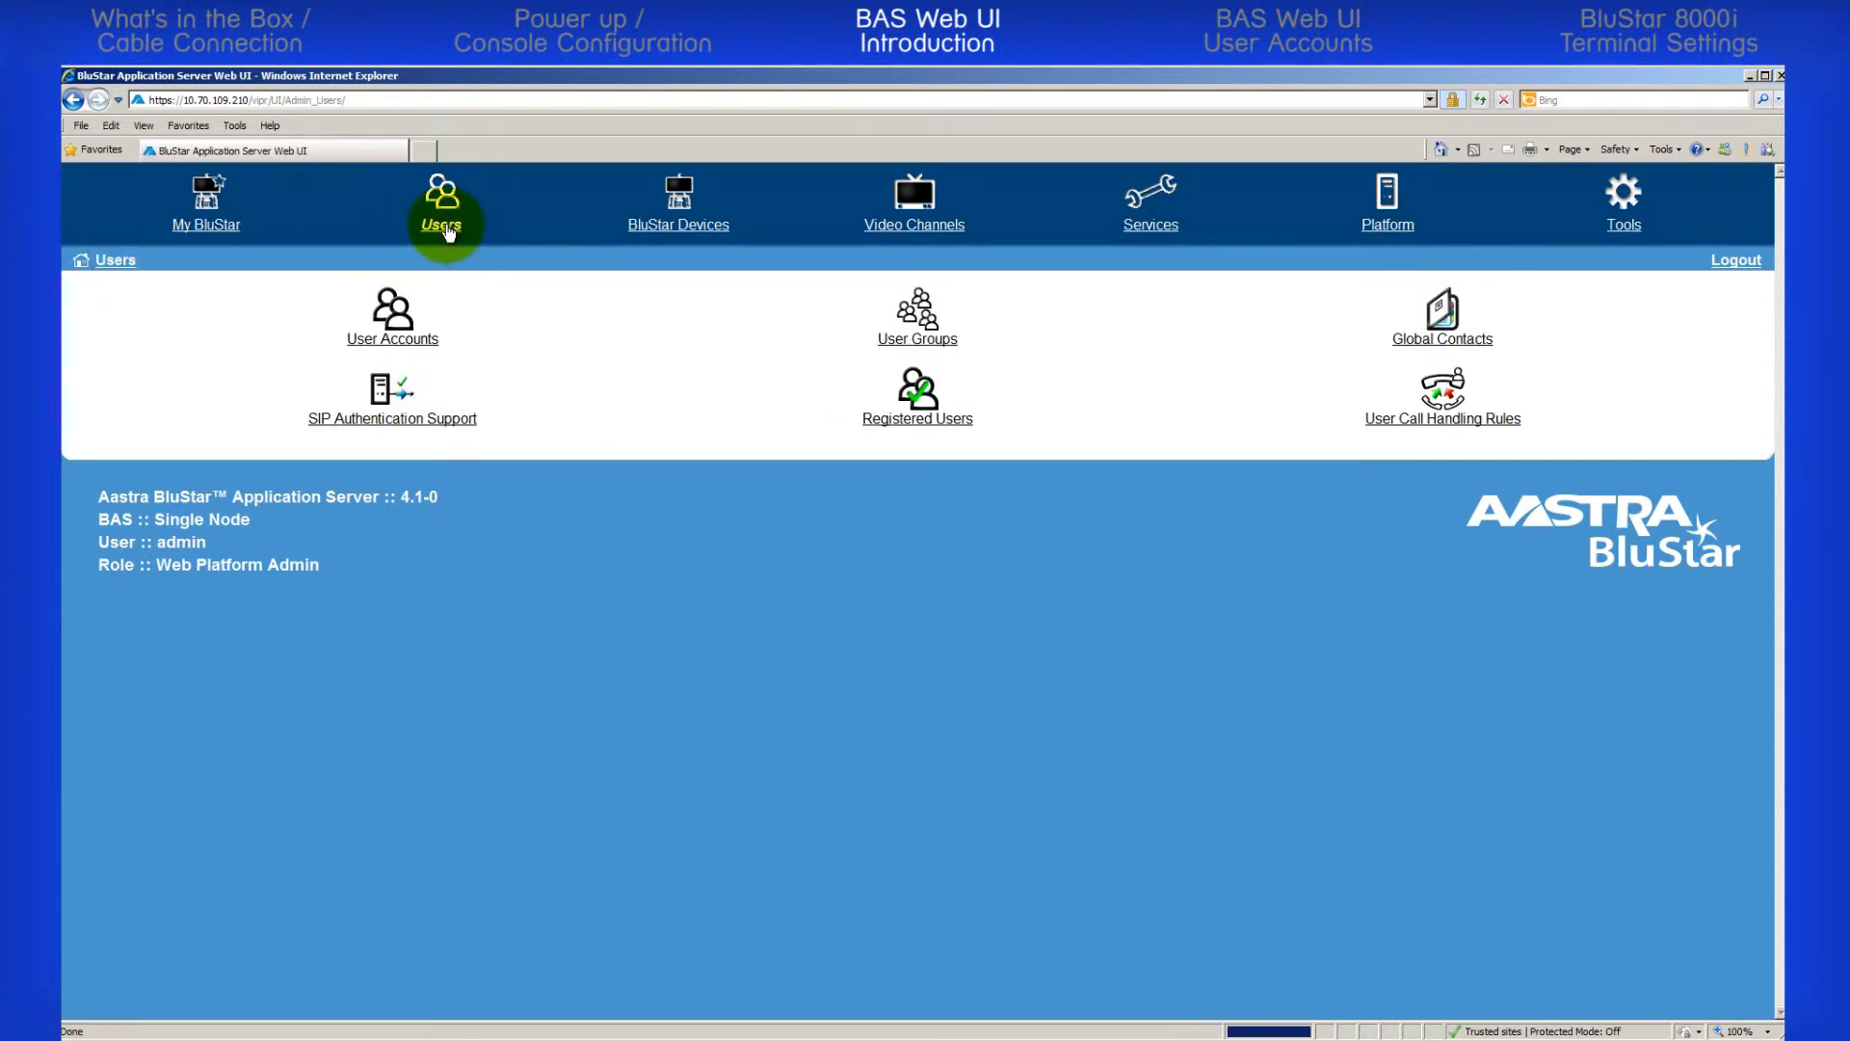
click(401, 339)
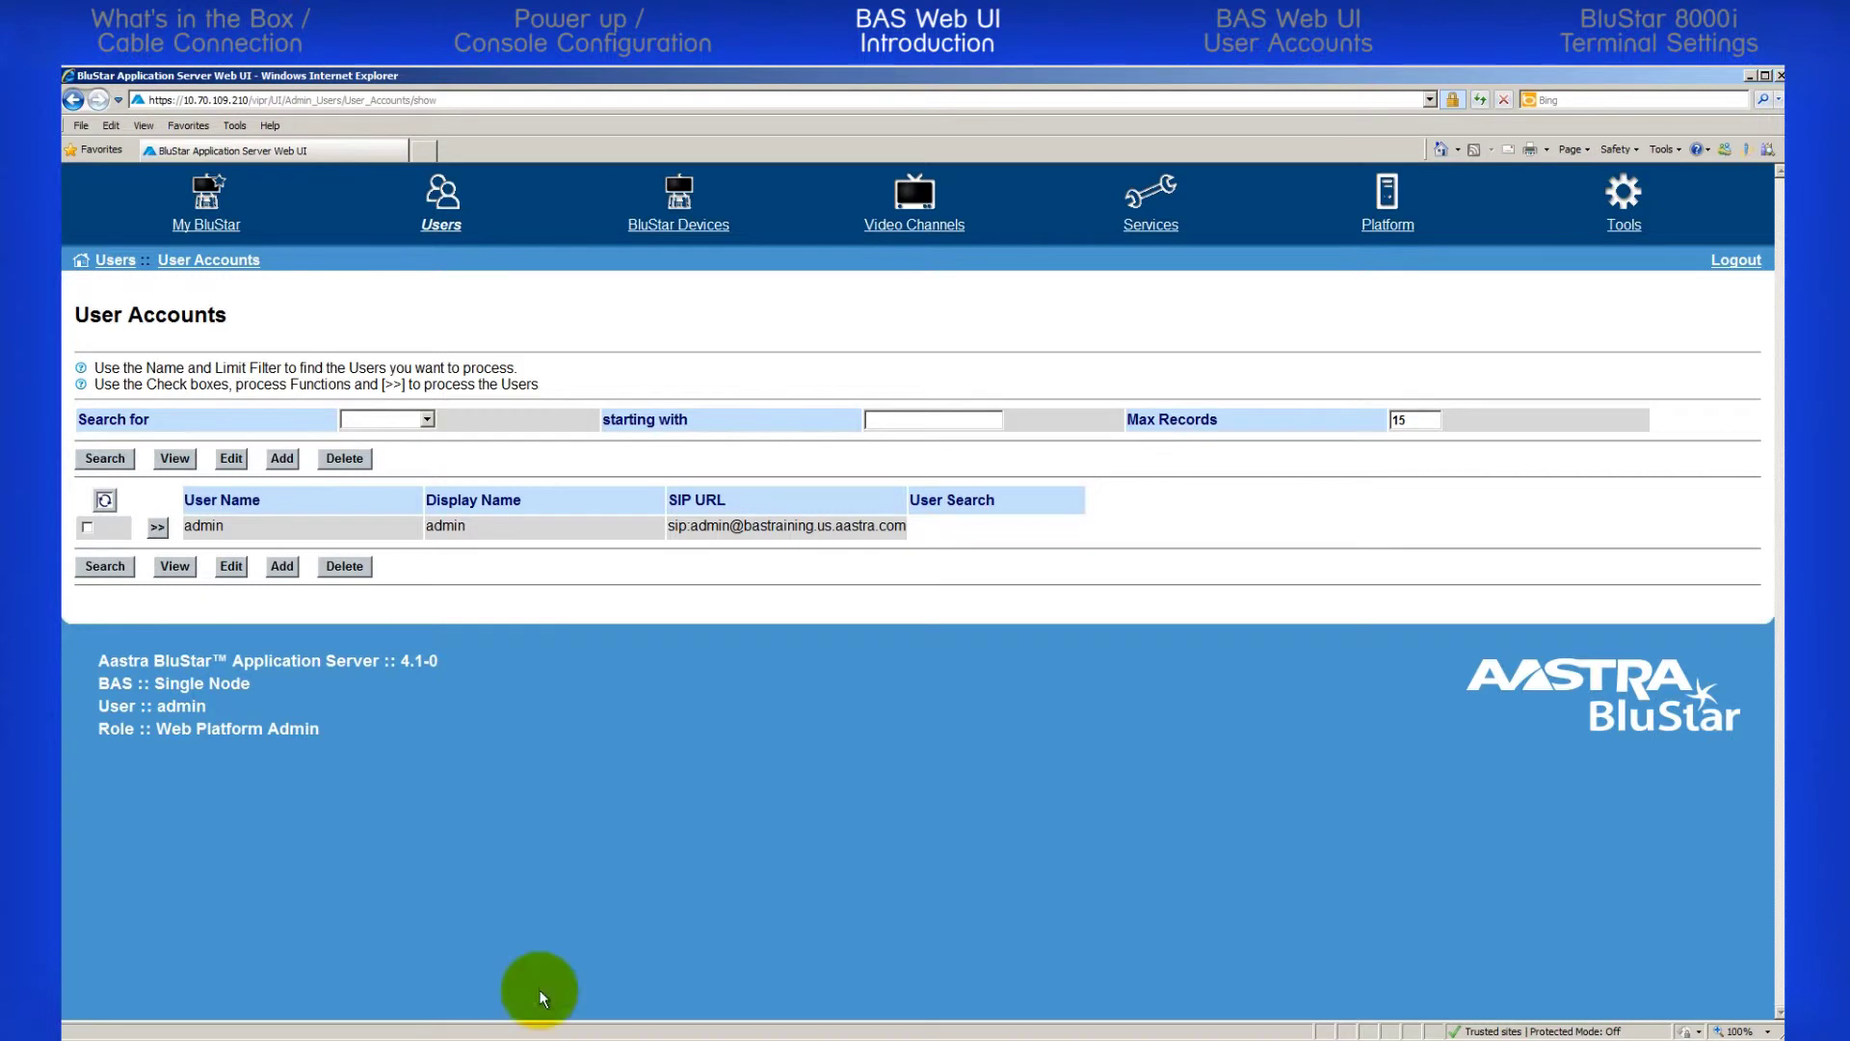
Look through BluStar Devices' Device Status and Device Groups pages, then open the Services section
click(672, 231)
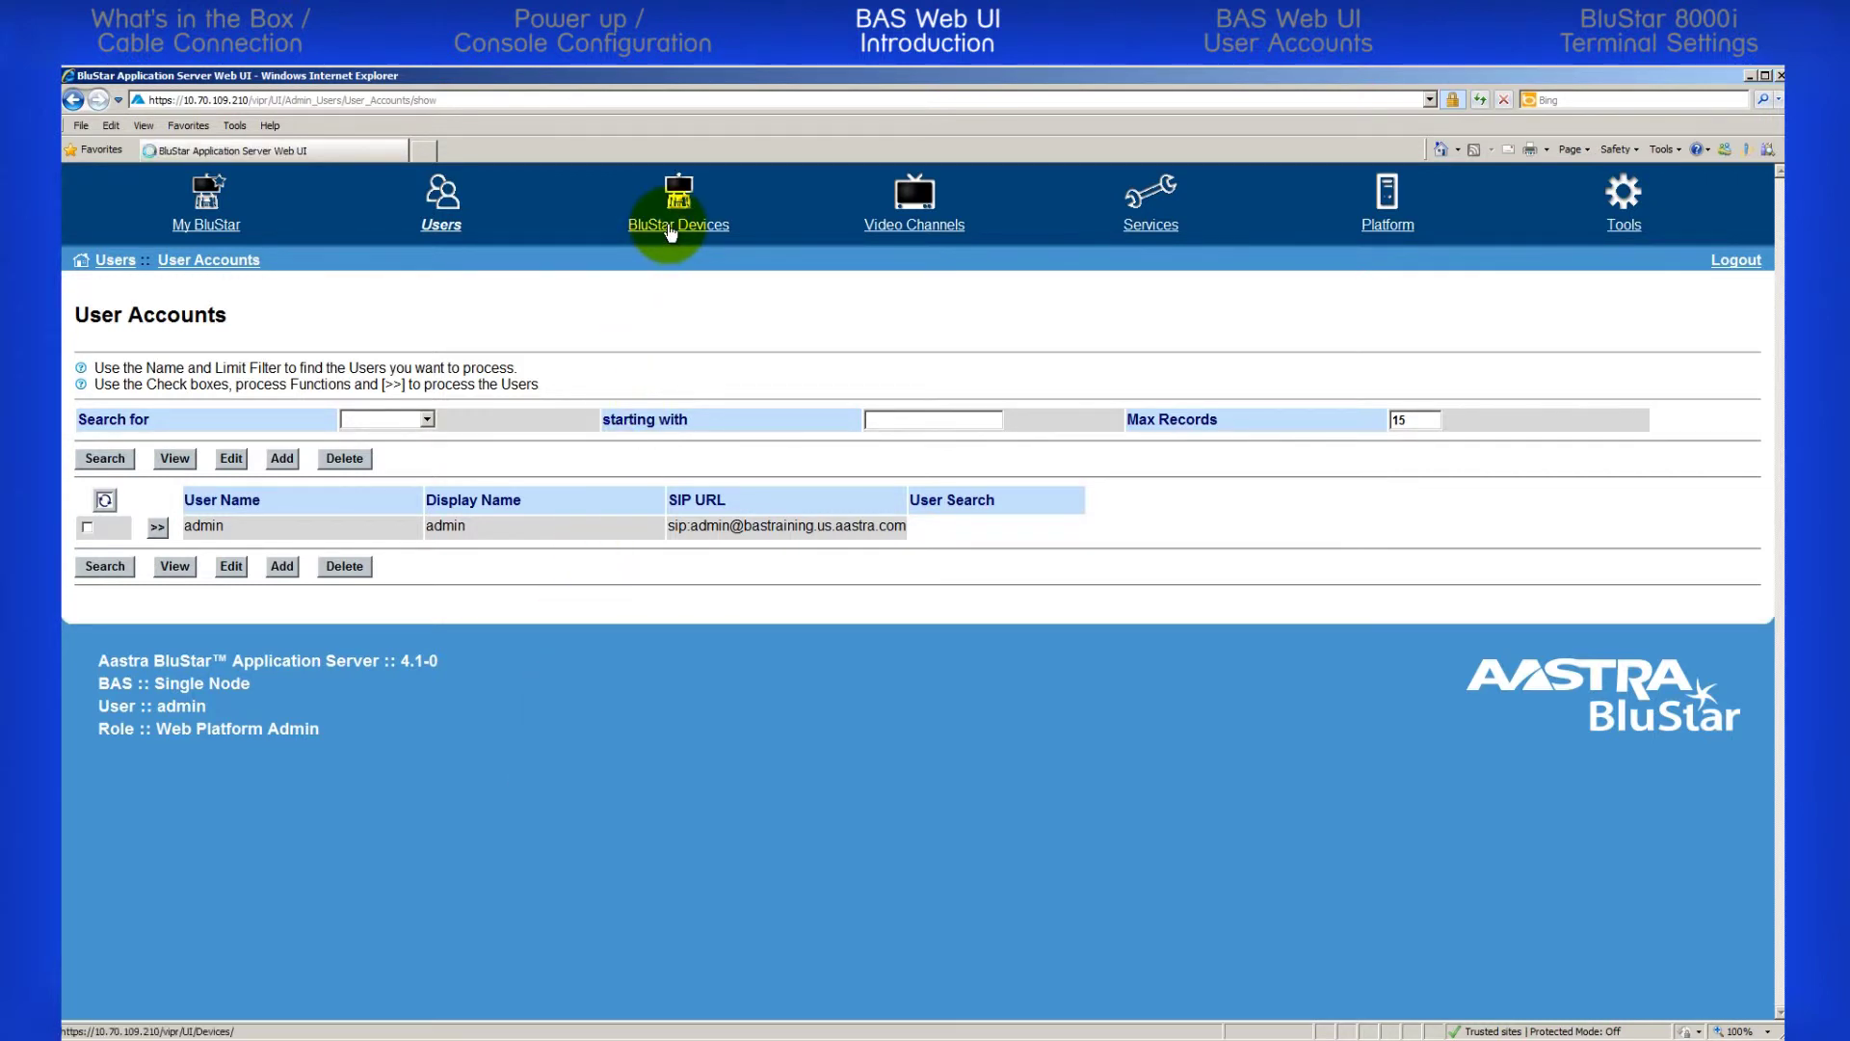
click(414, 342)
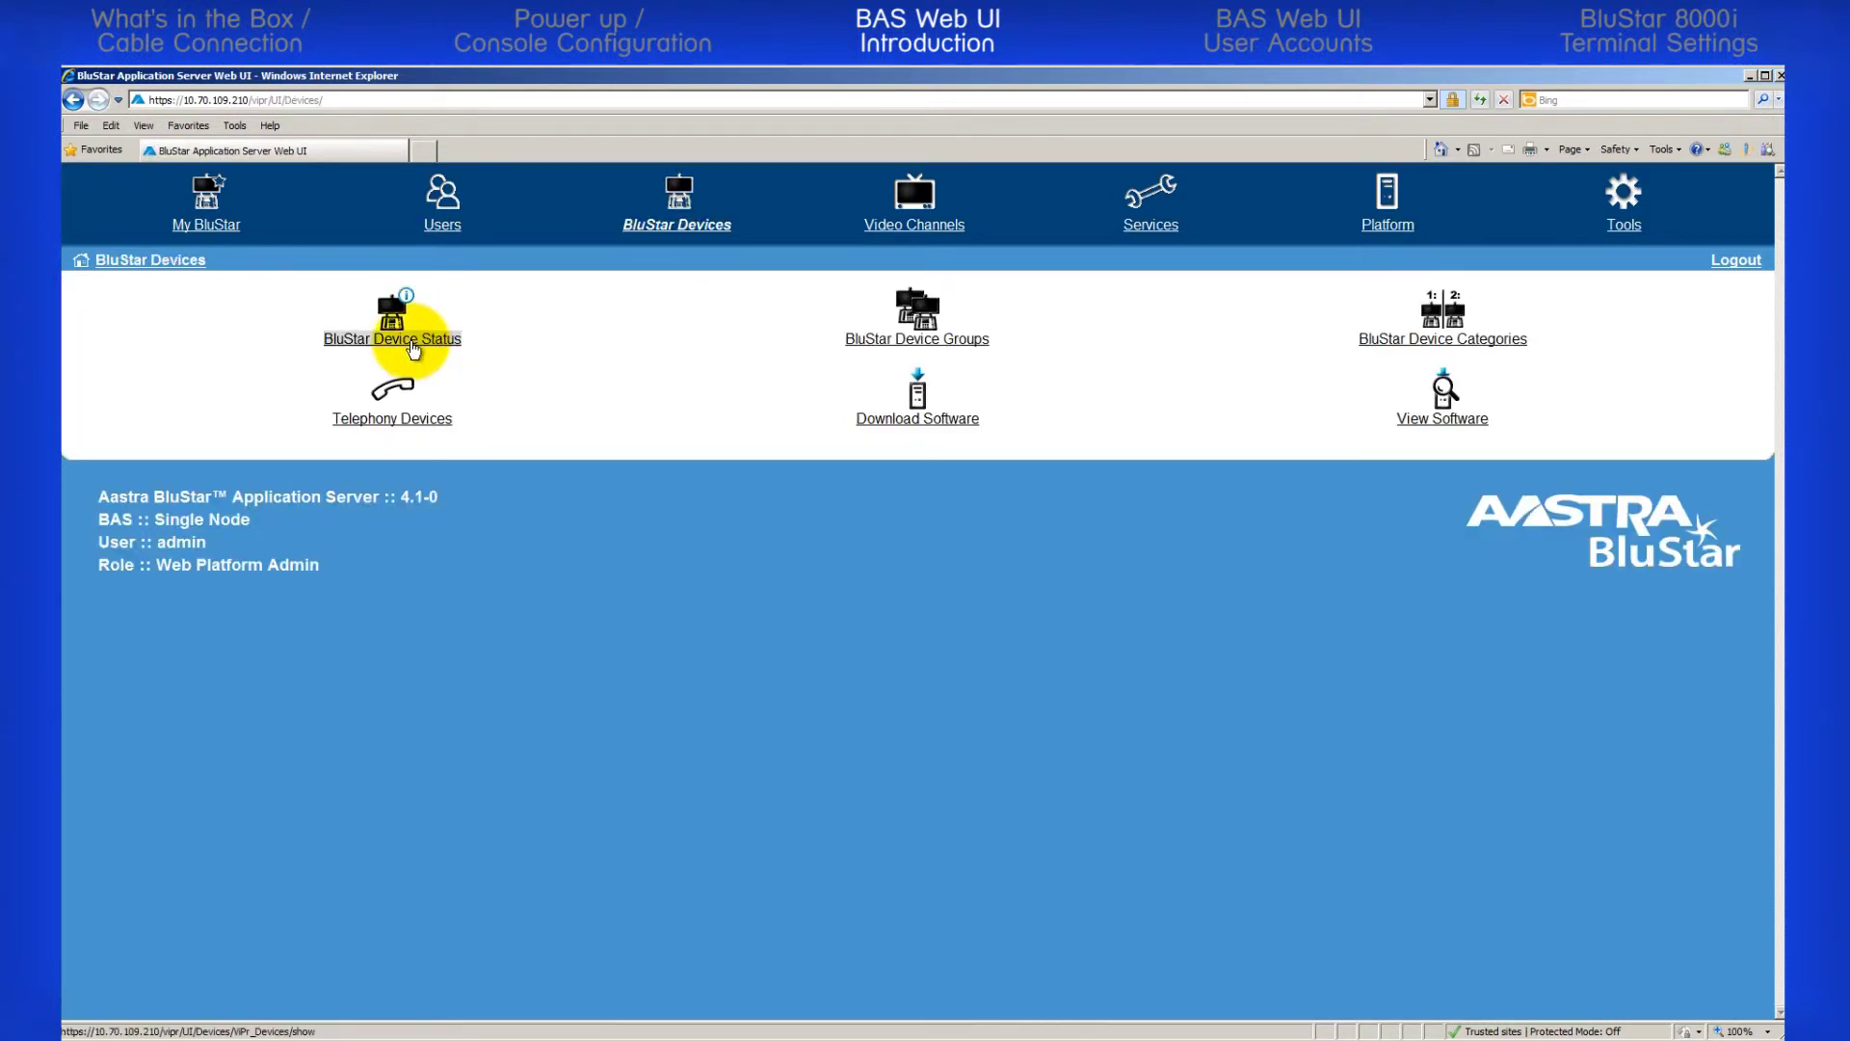
click(154, 258)
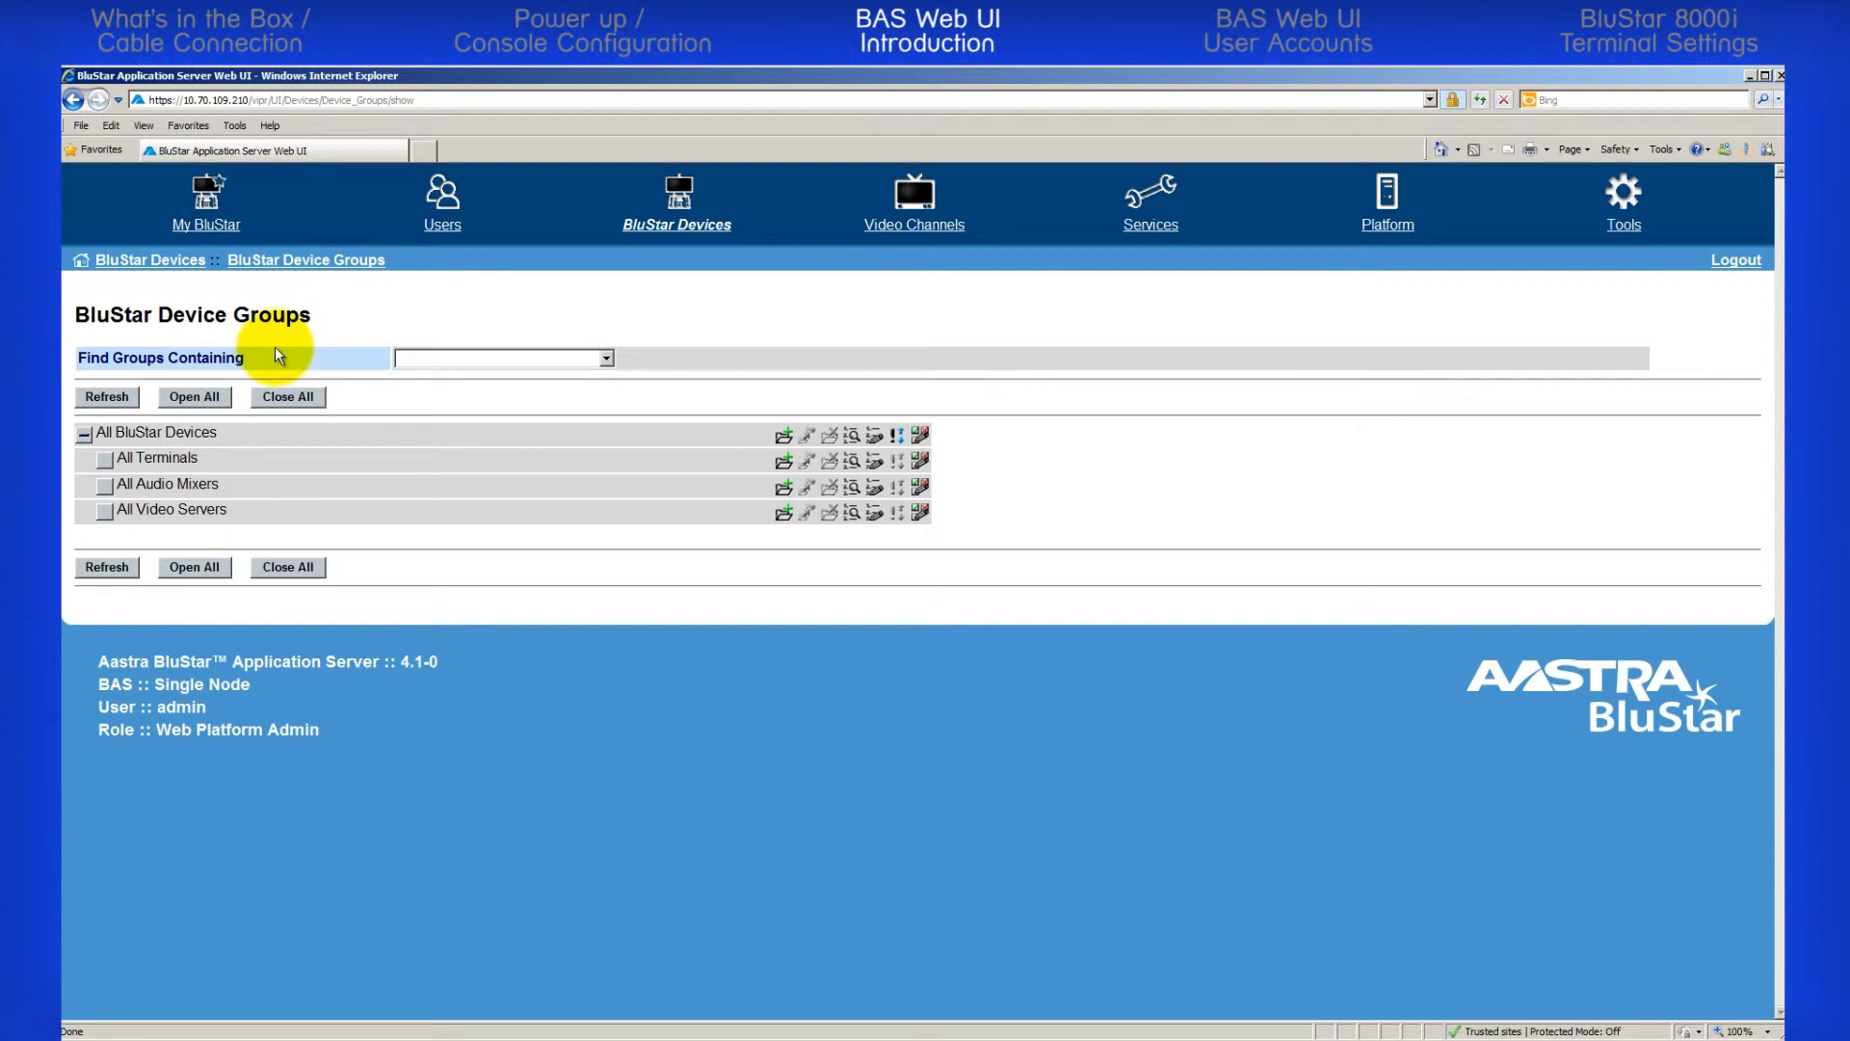
click(154, 260)
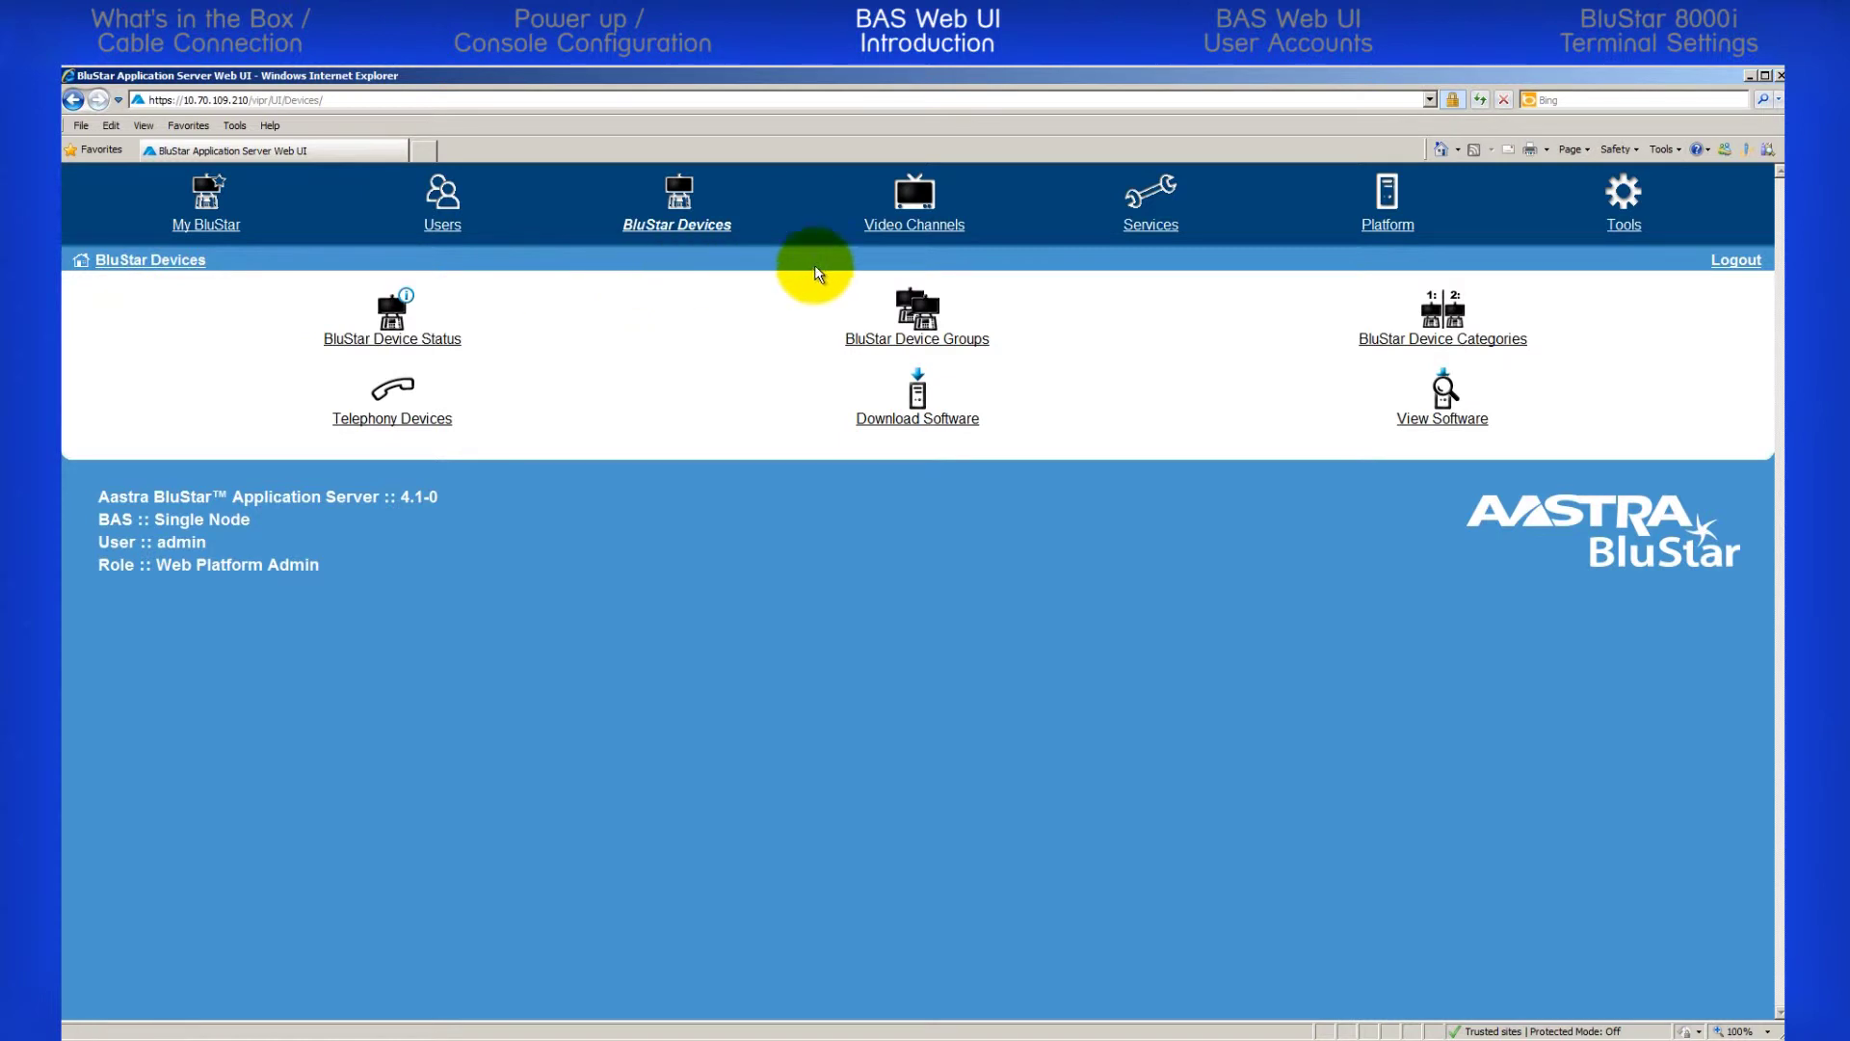
click(1136, 229)
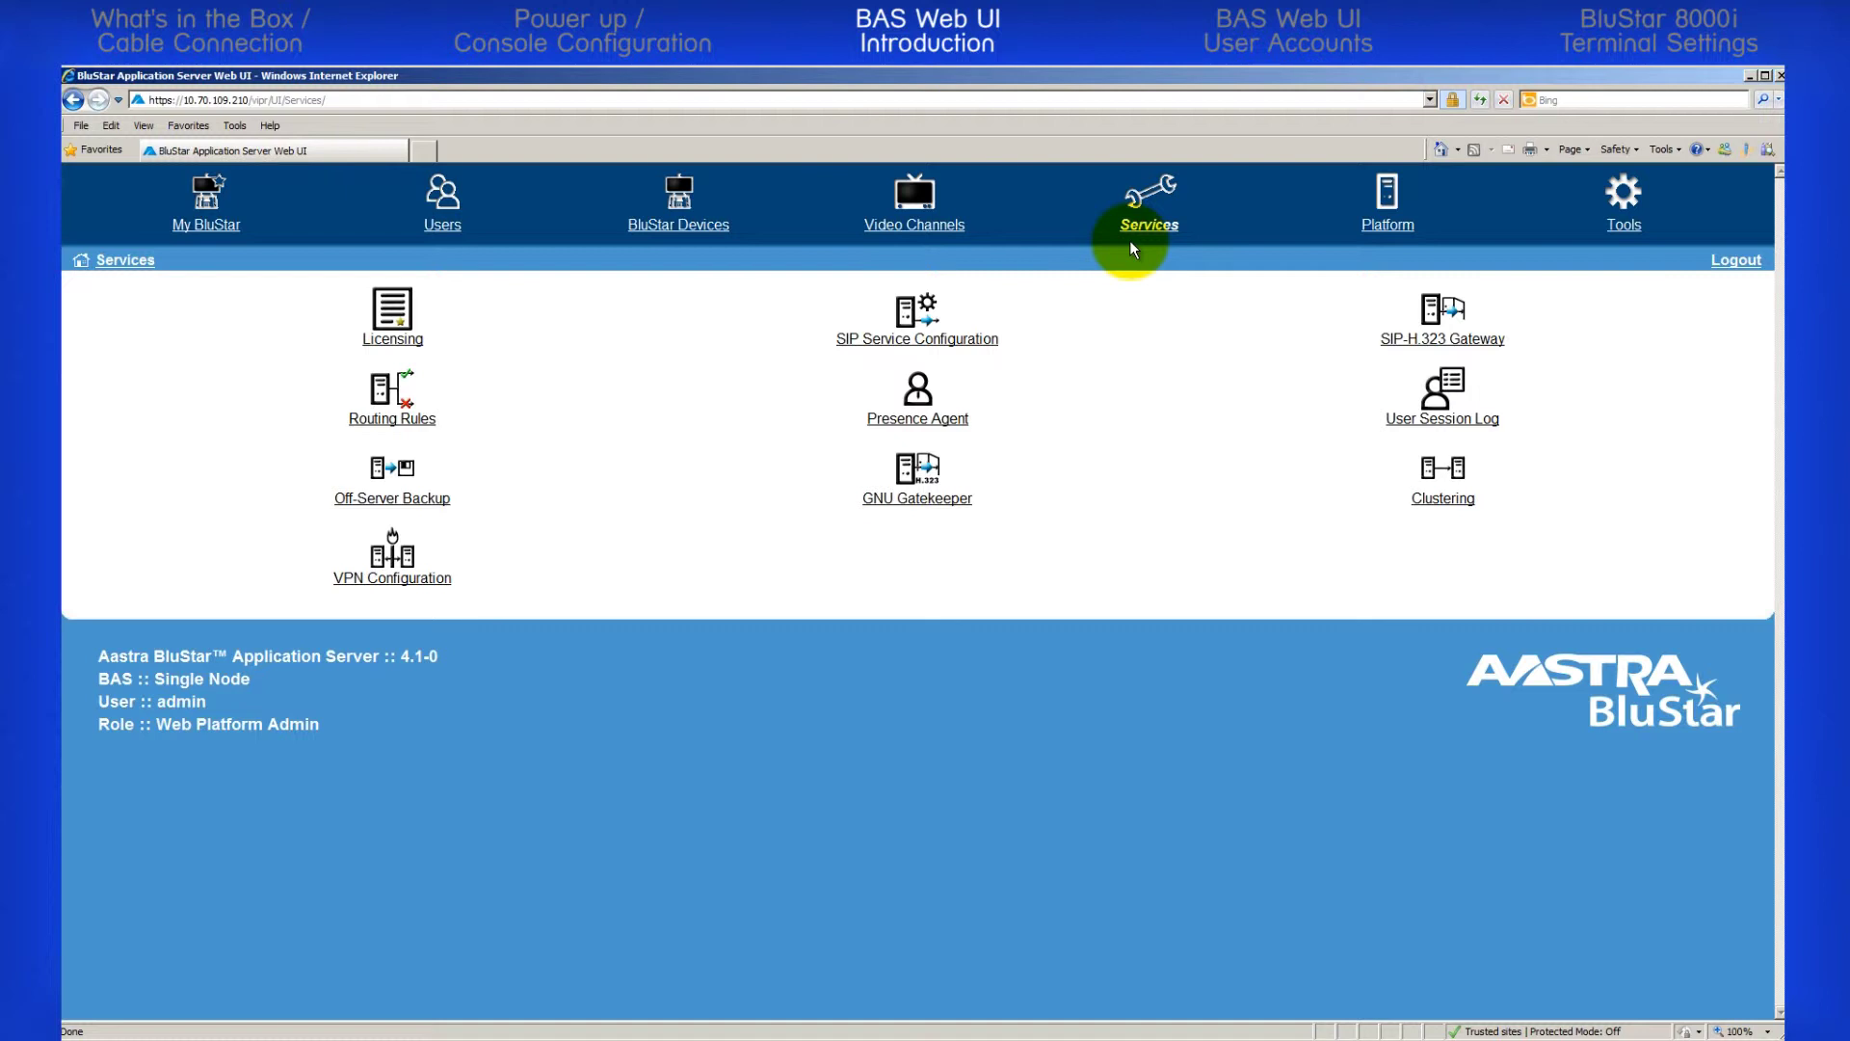
Go to Services > Licensing > Install Licenses to reach the empty License File form
click(397, 343)
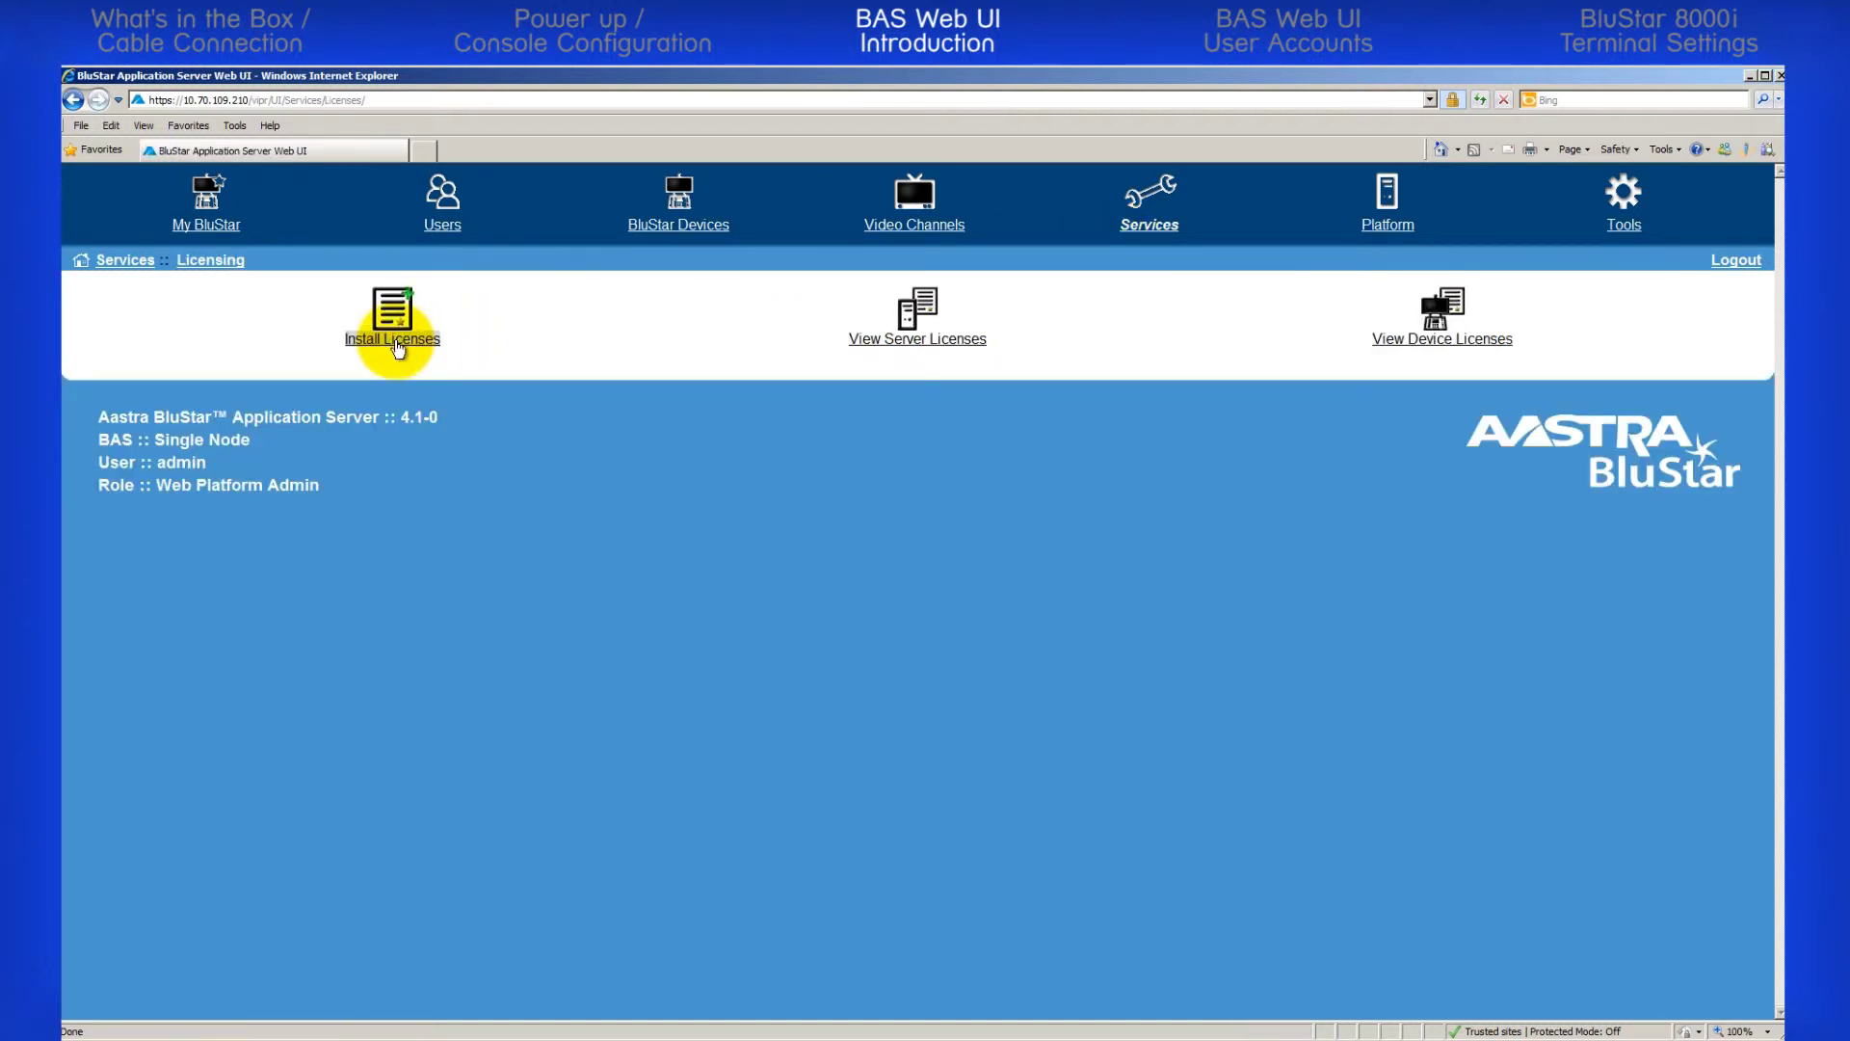
click(397, 343)
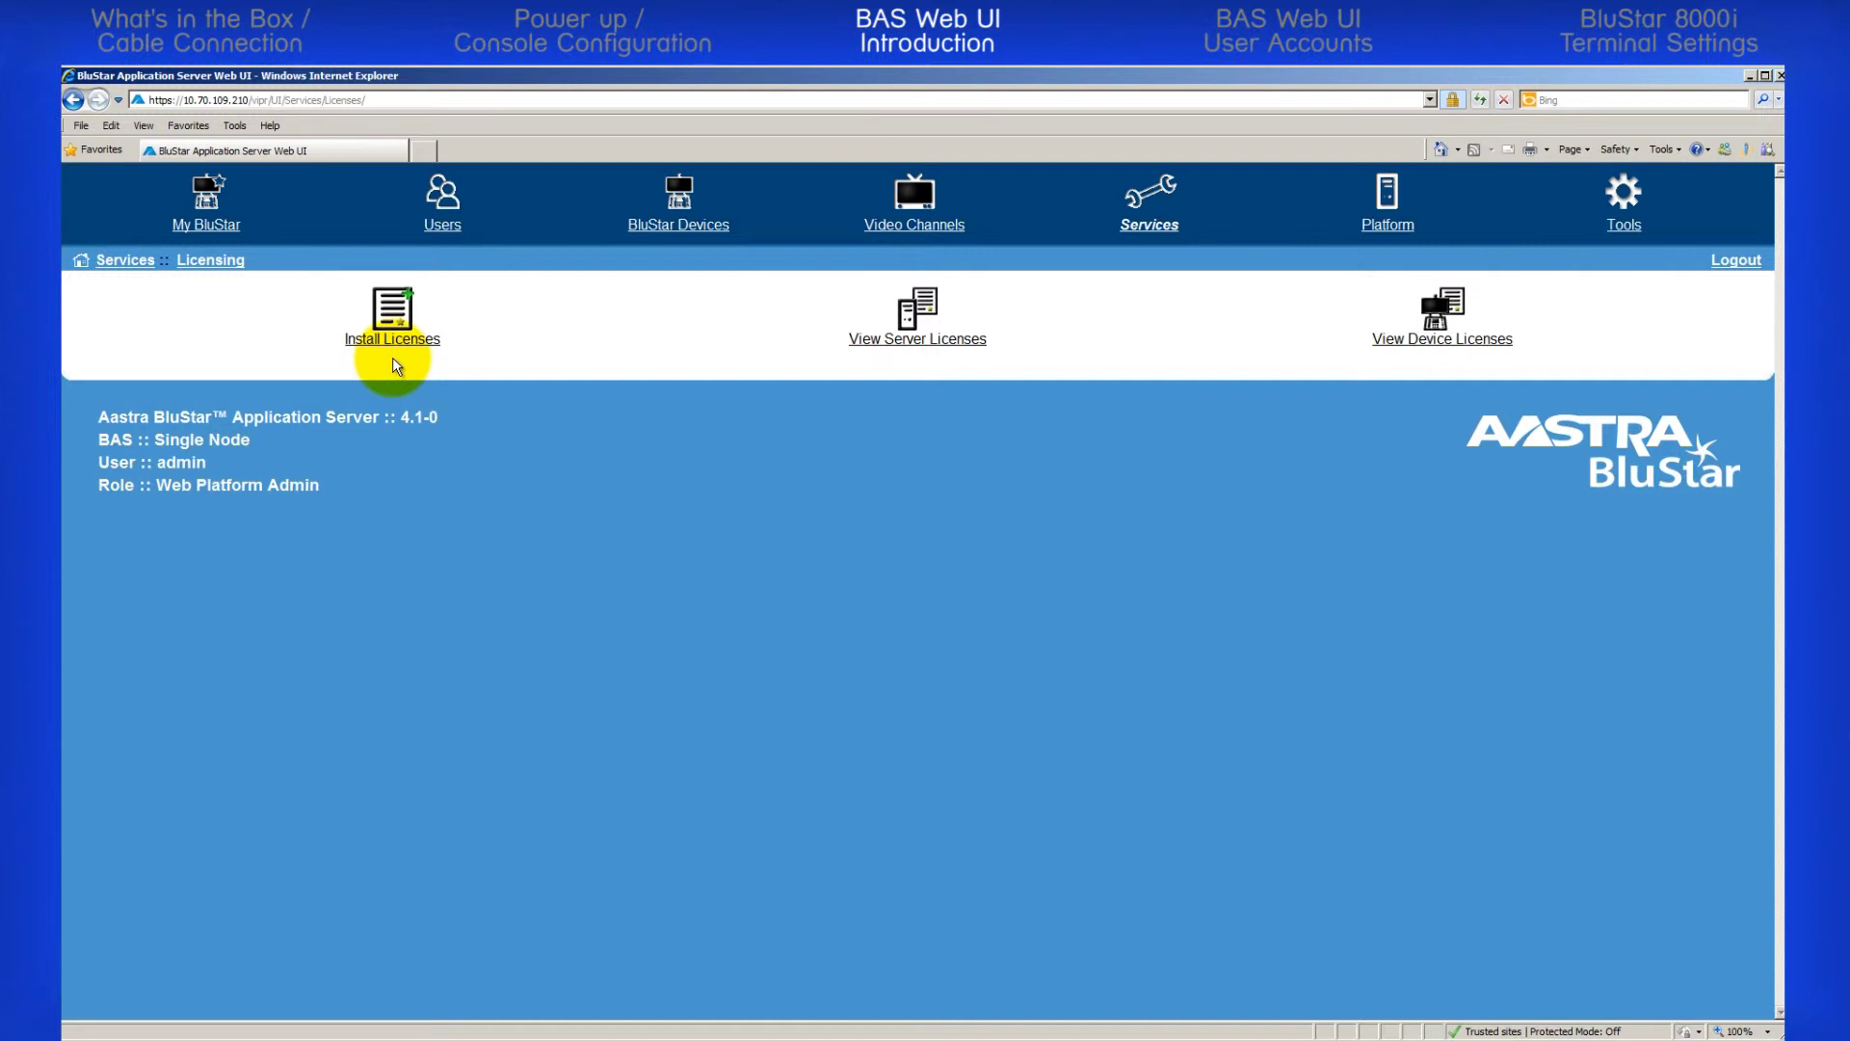
click(393, 343)
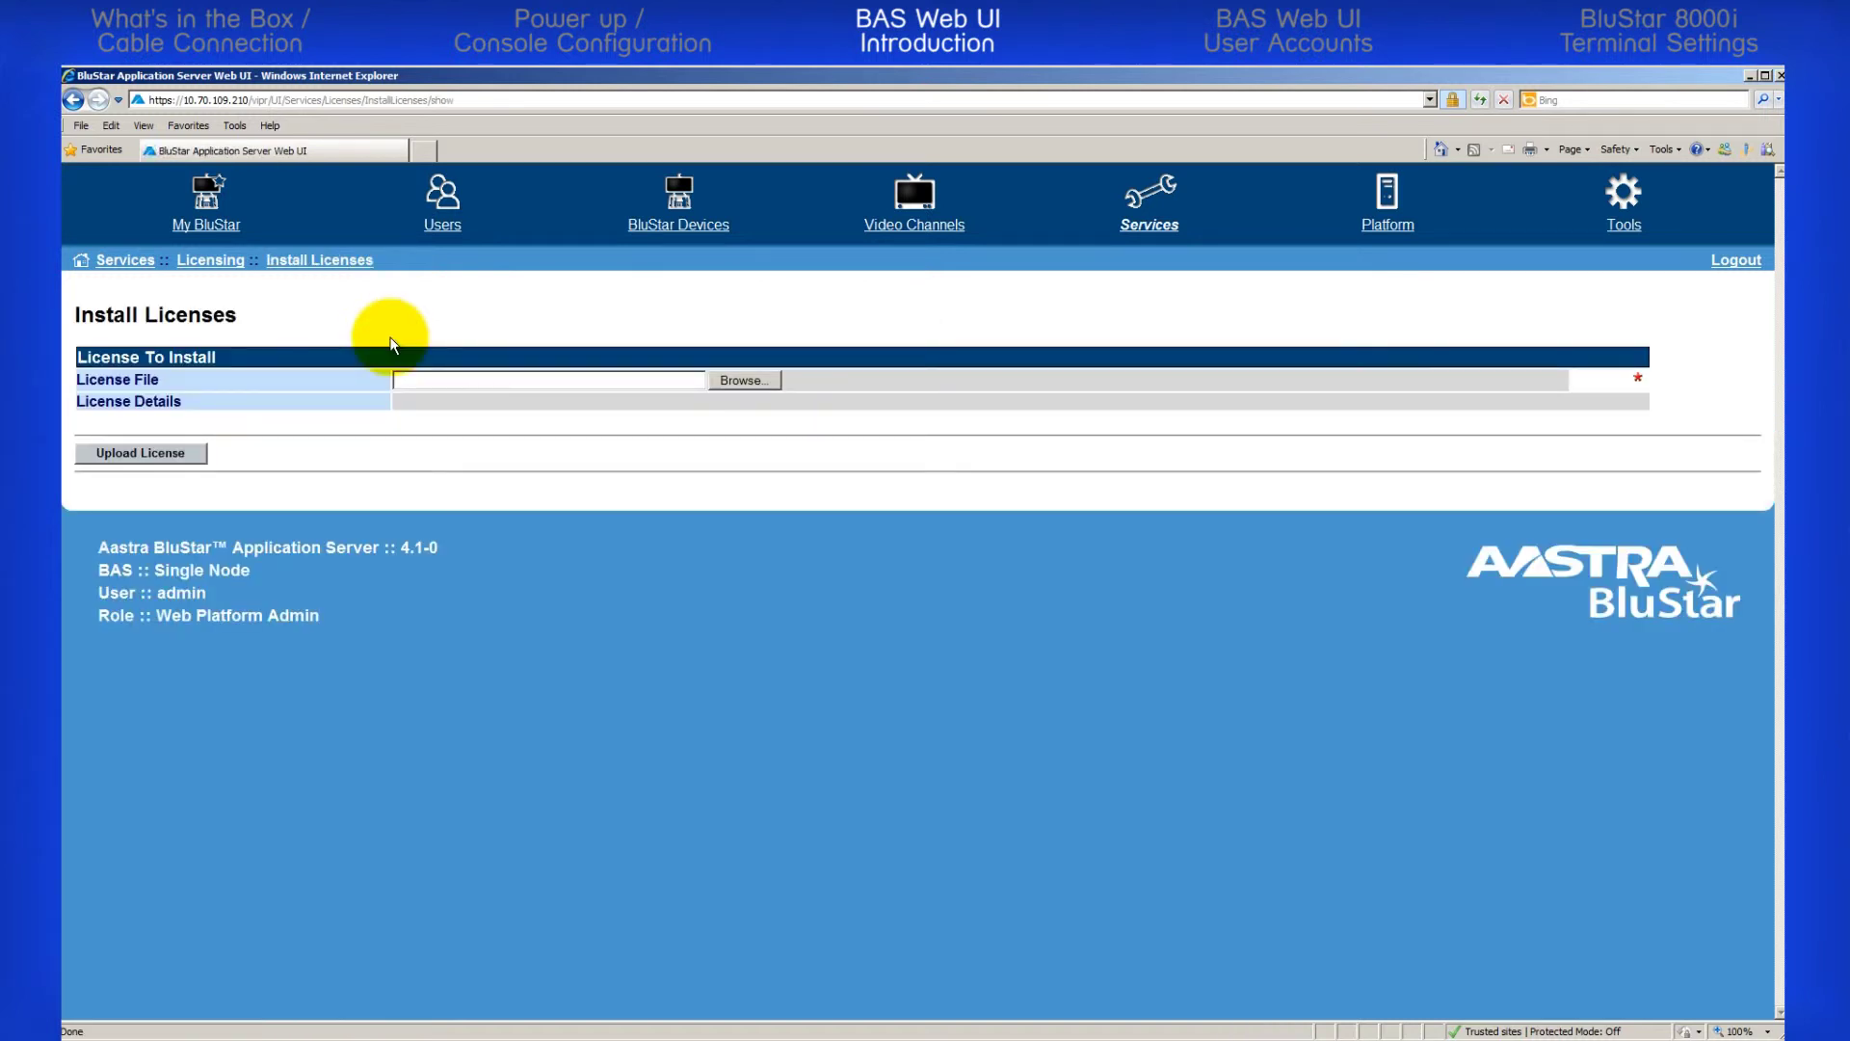
Upload and install 100360_BAS_15_Aastra.lic, then confirm View Server Licenses shows BAS 2.4, 15 users, VALID
click(742, 382)
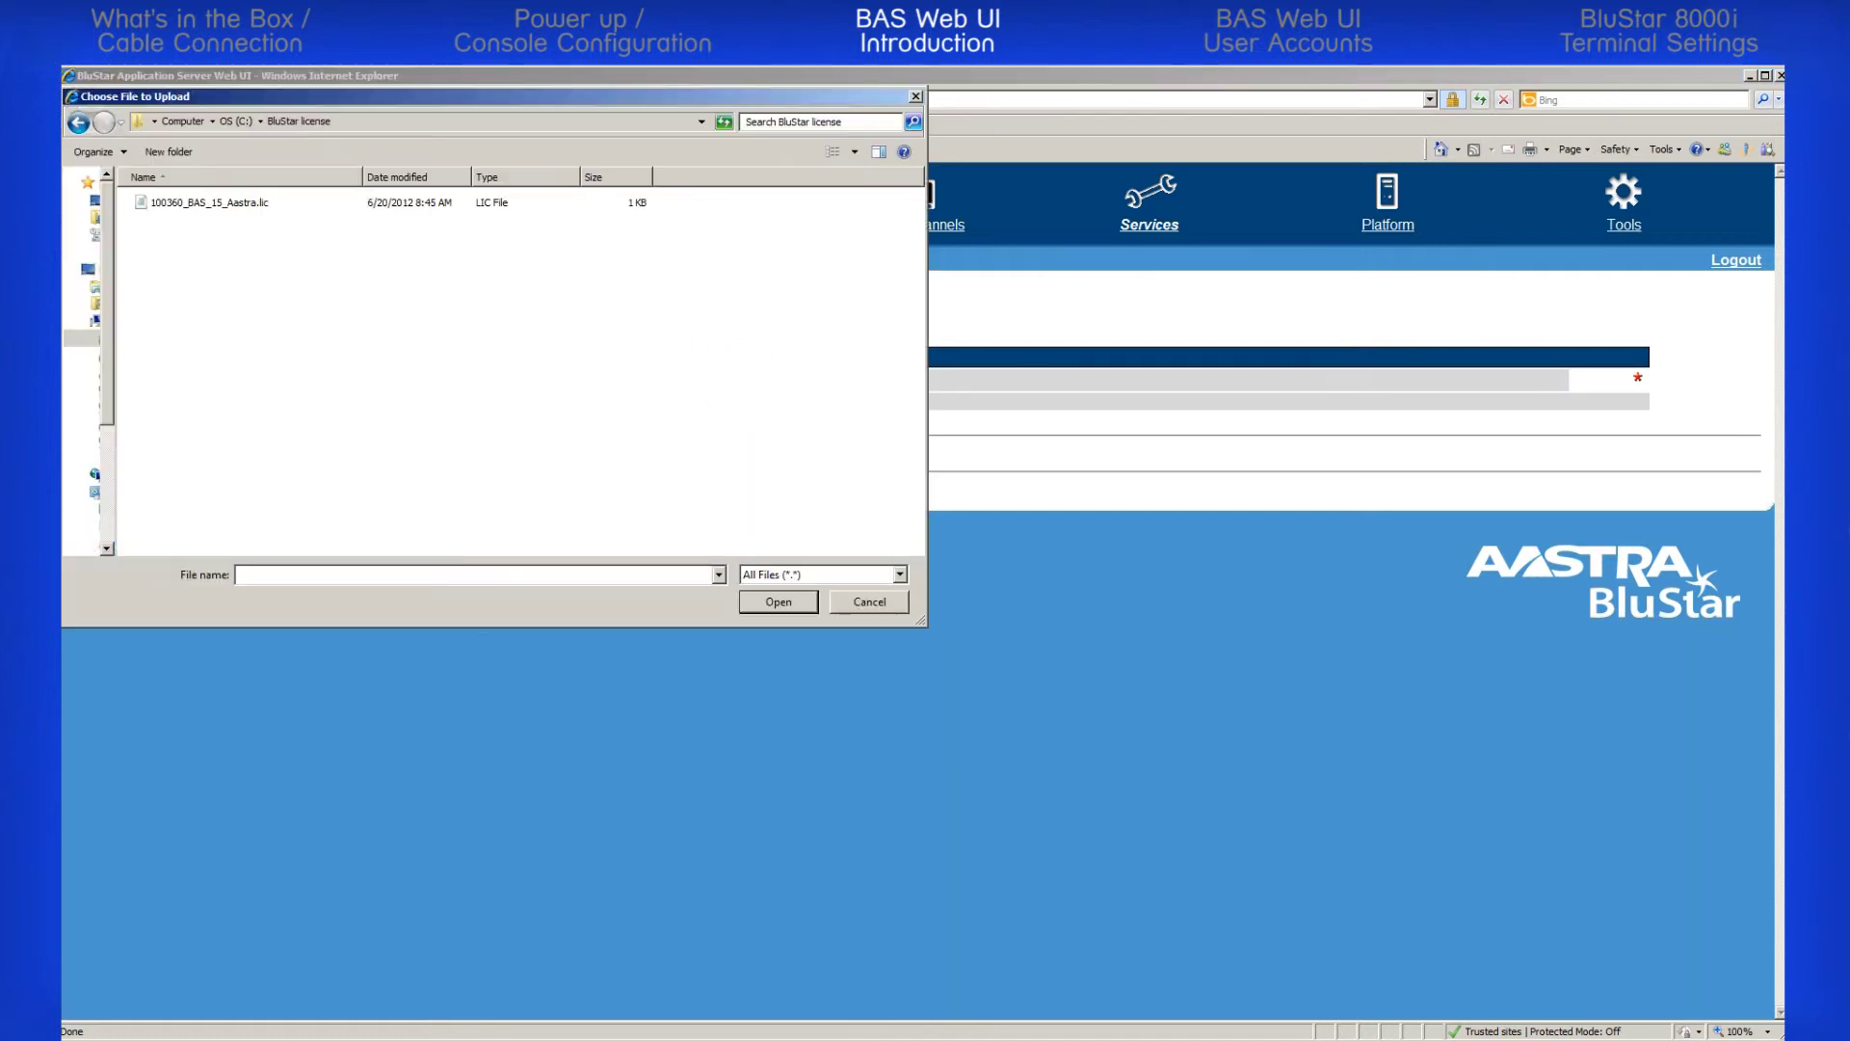
click(198, 202)
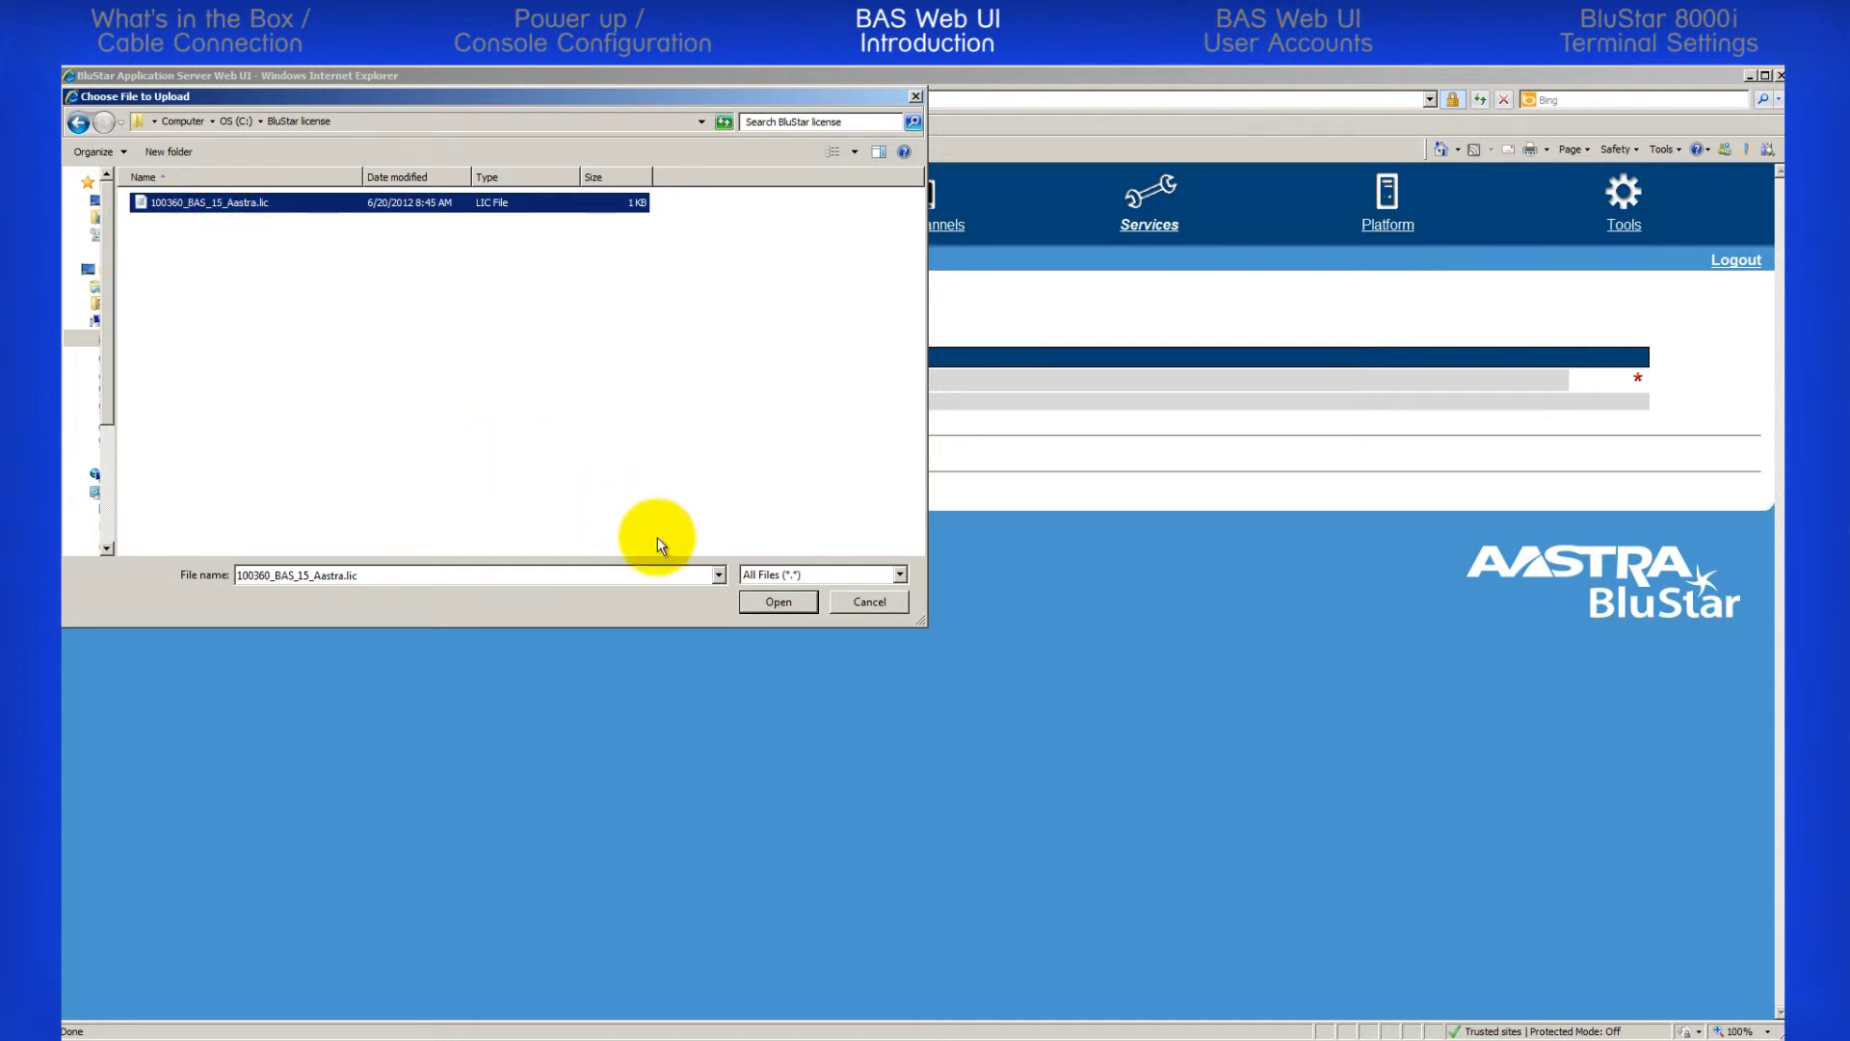
click(765, 604)
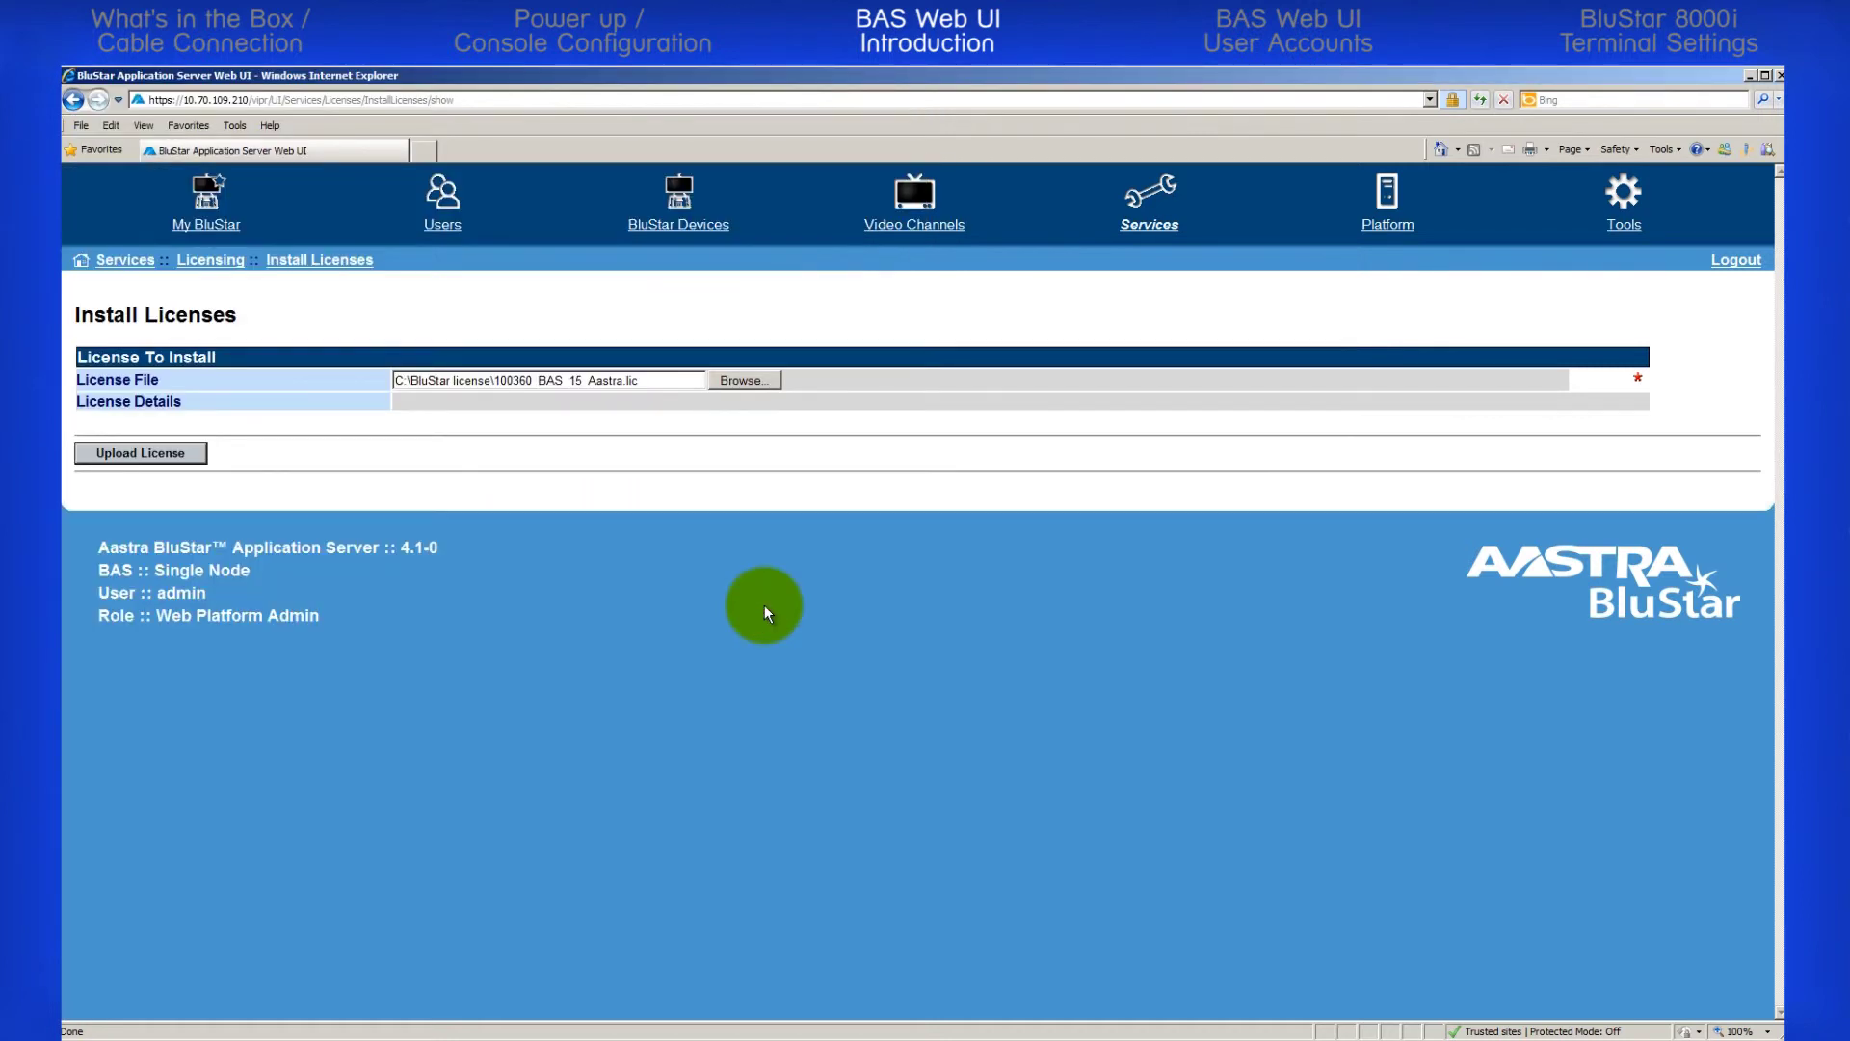
click(146, 453)
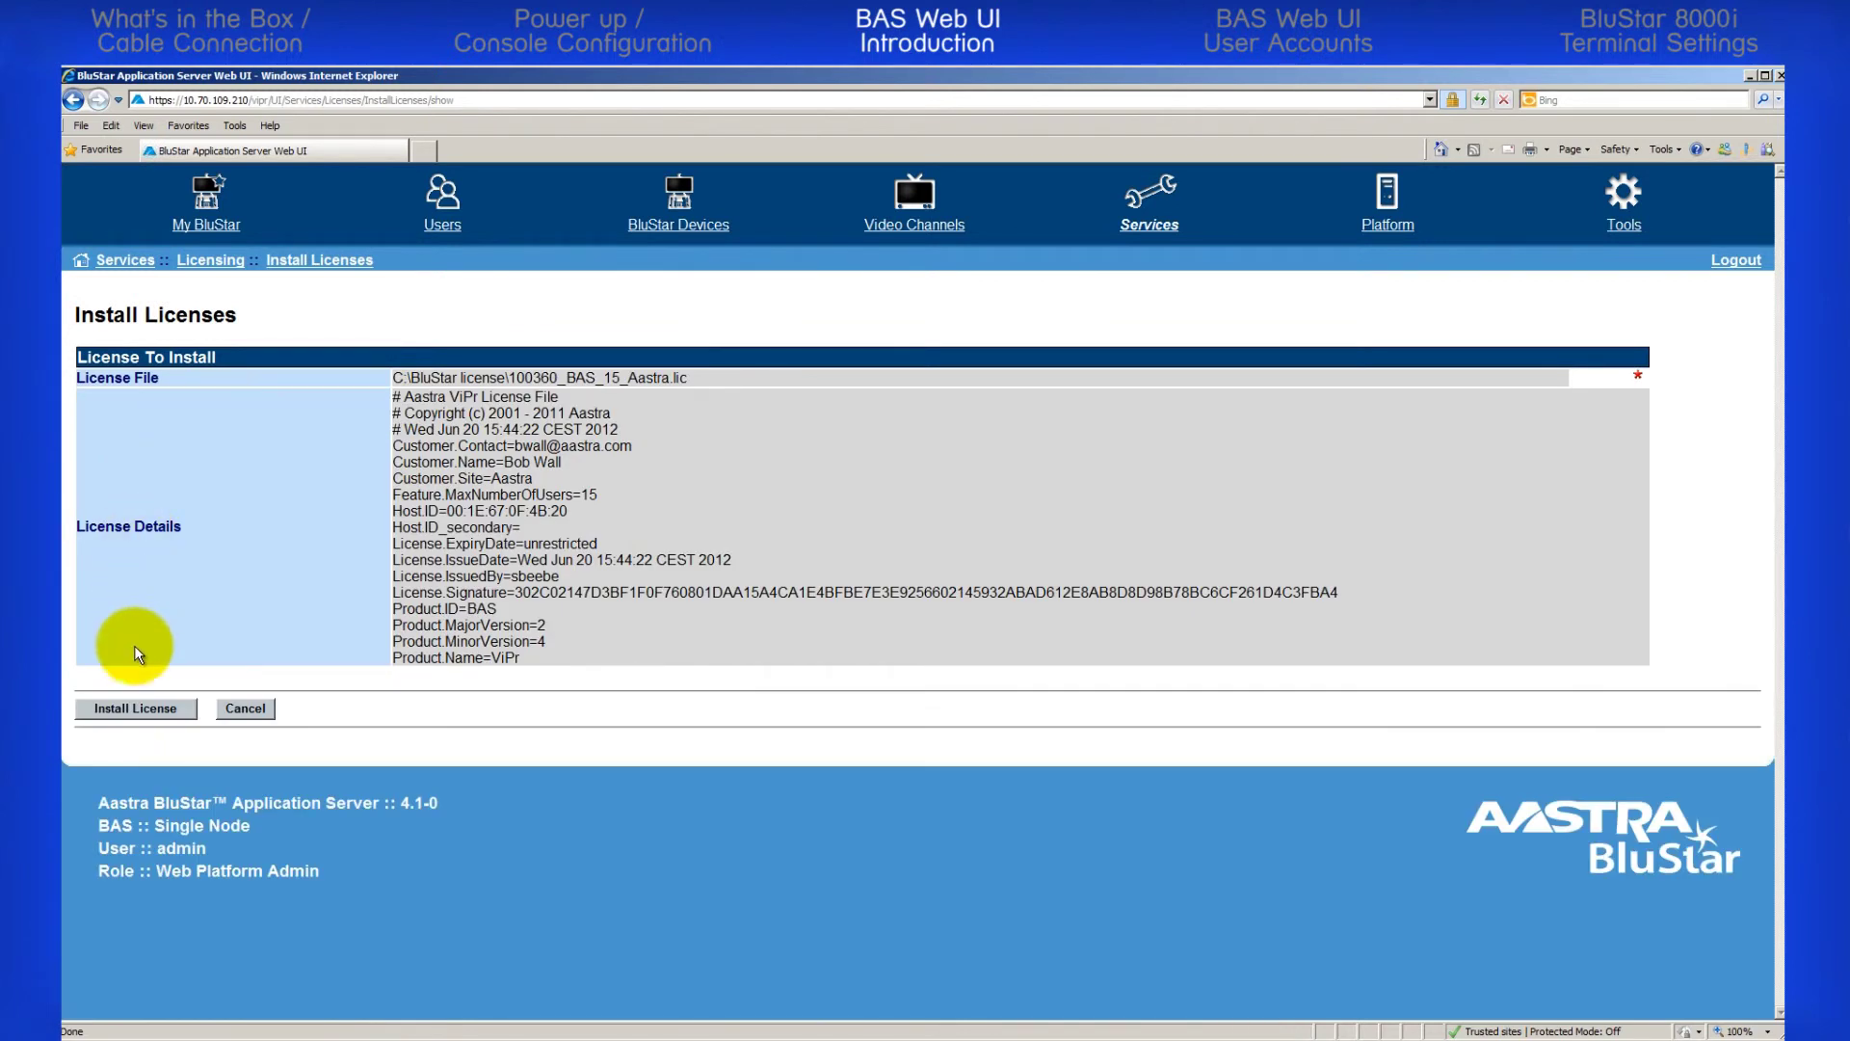
click(137, 709)
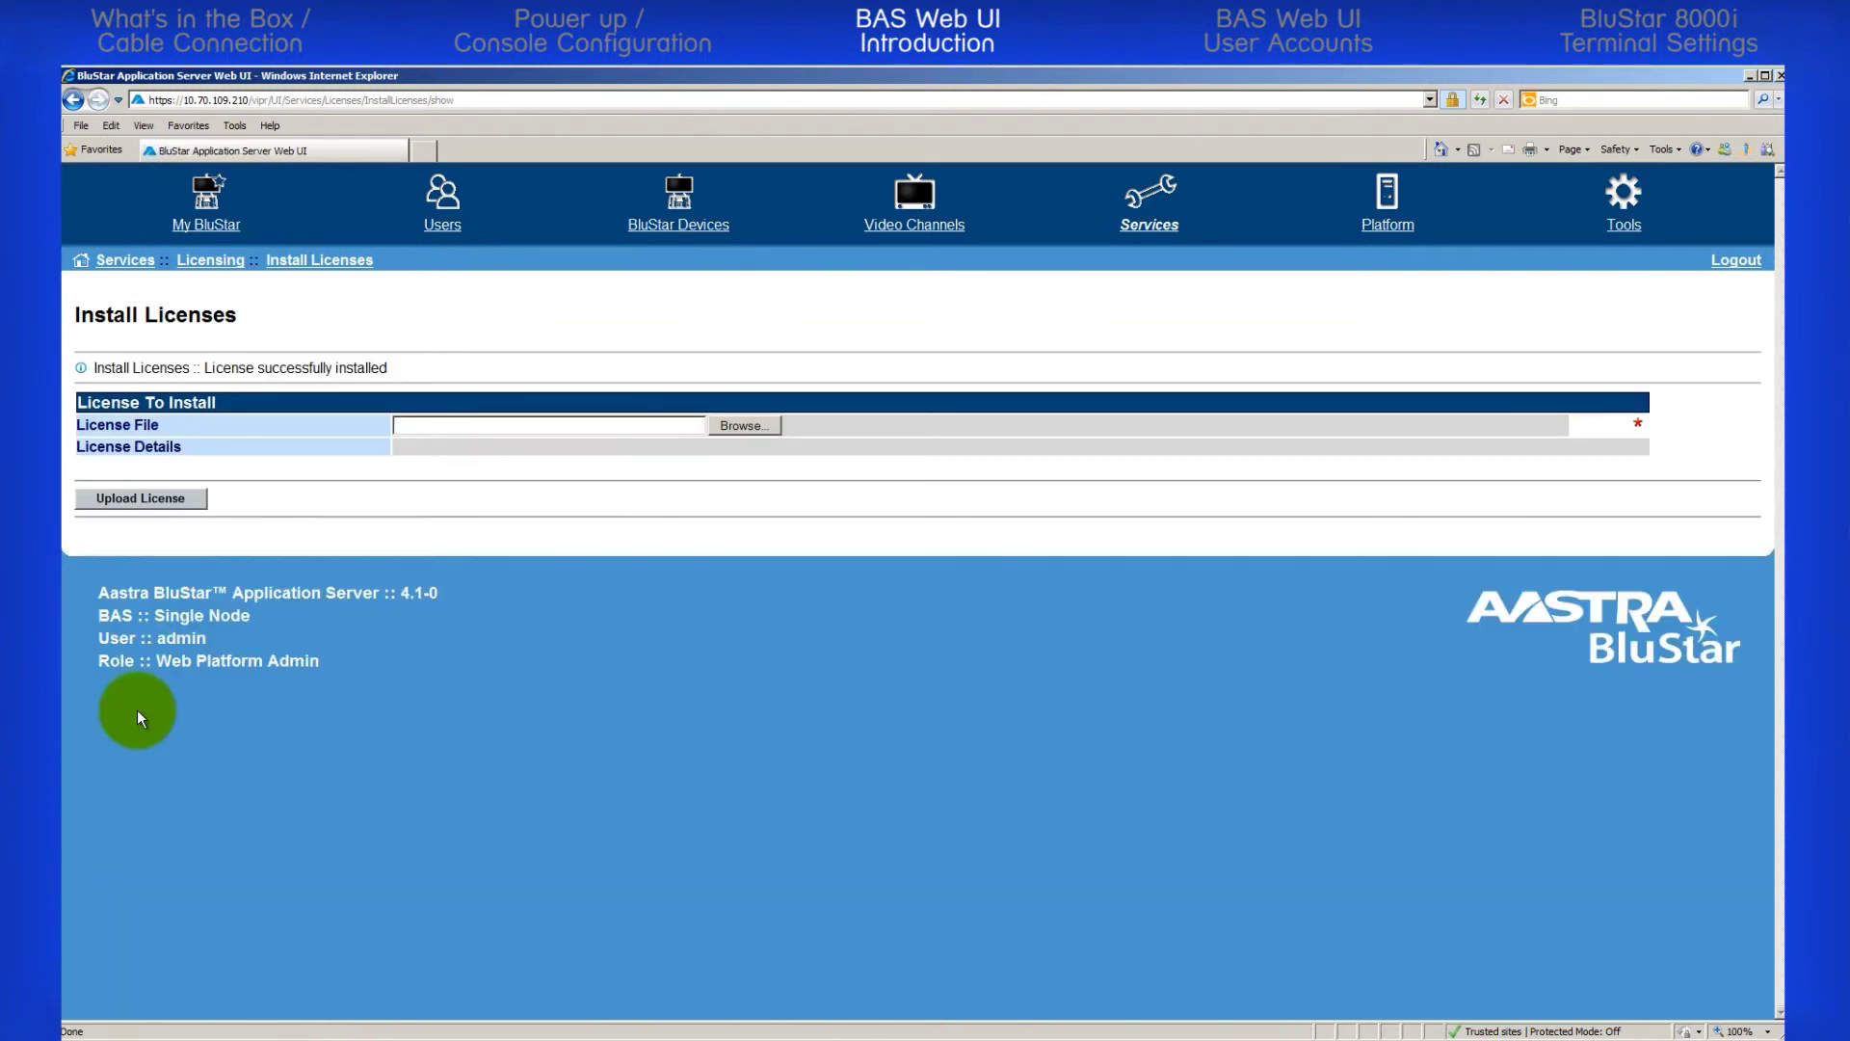
click(201, 270)
click(880, 341)
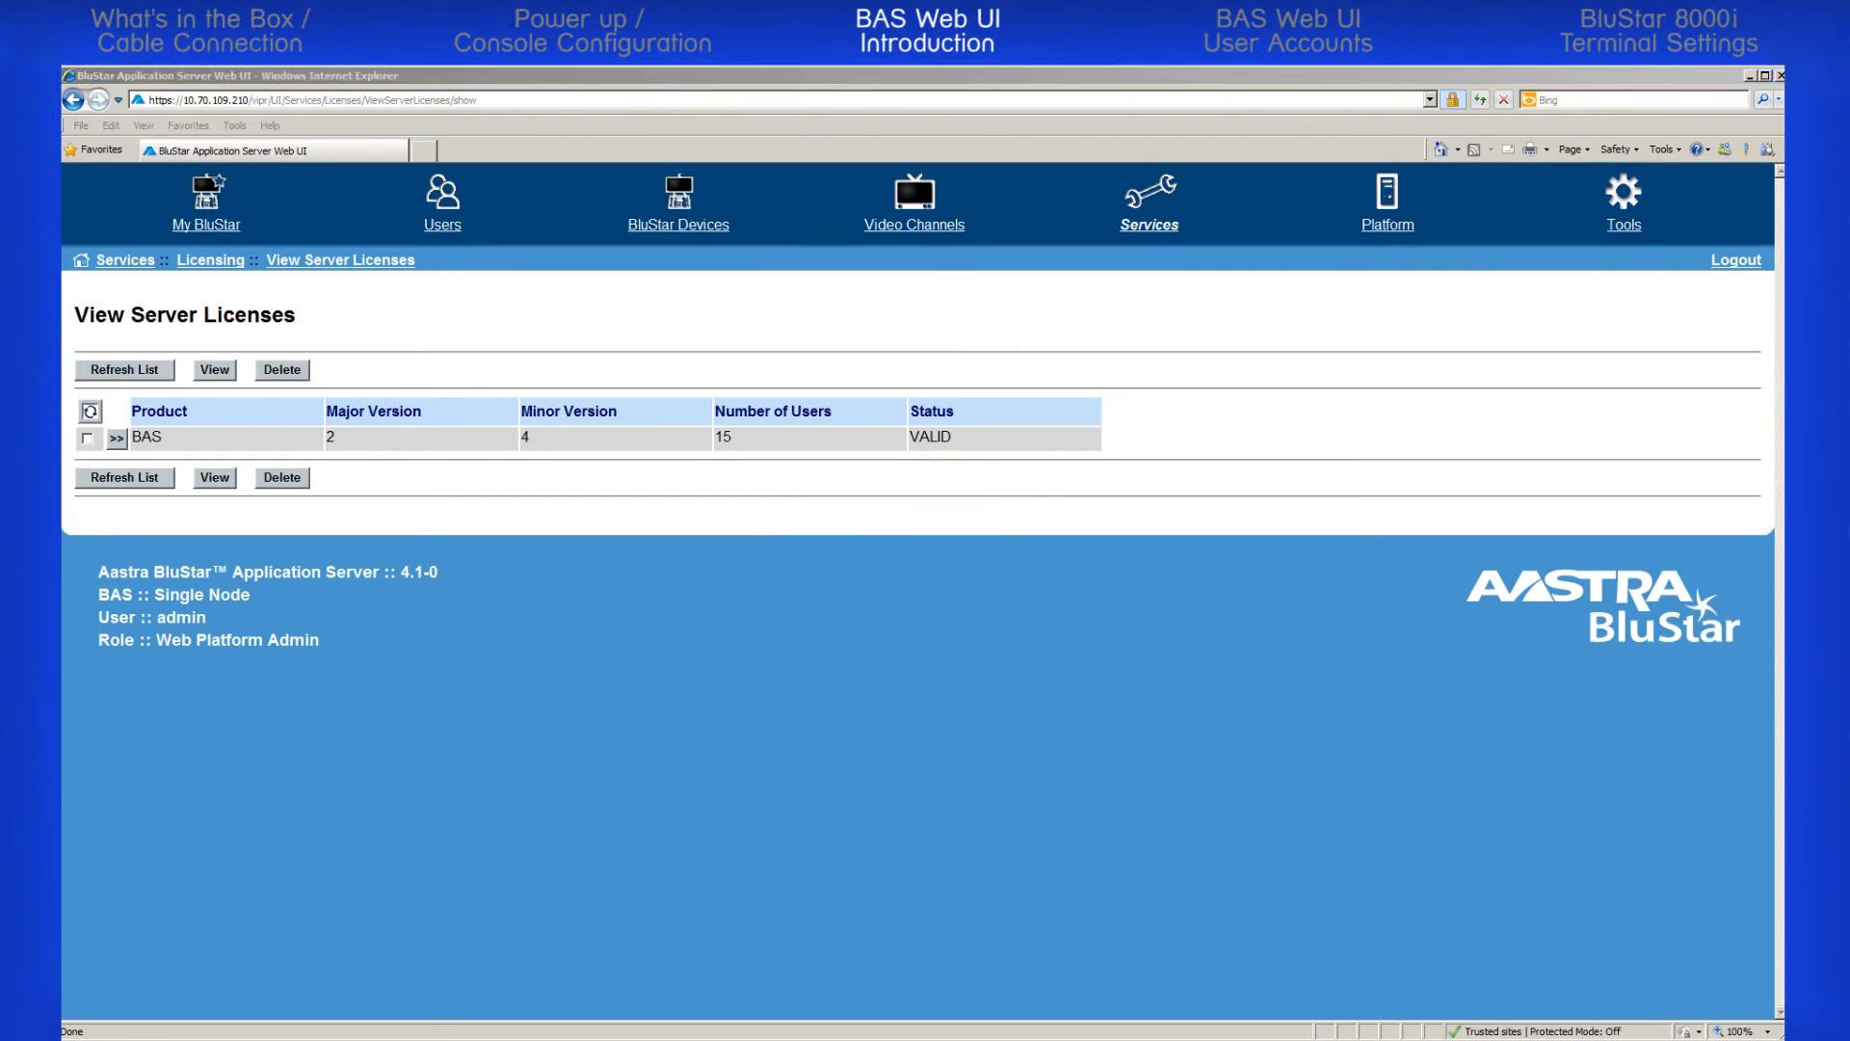
Visit Platform's System Logs, System Monitor Settings and System Settings pages, then open the Tools section
click(1385, 206)
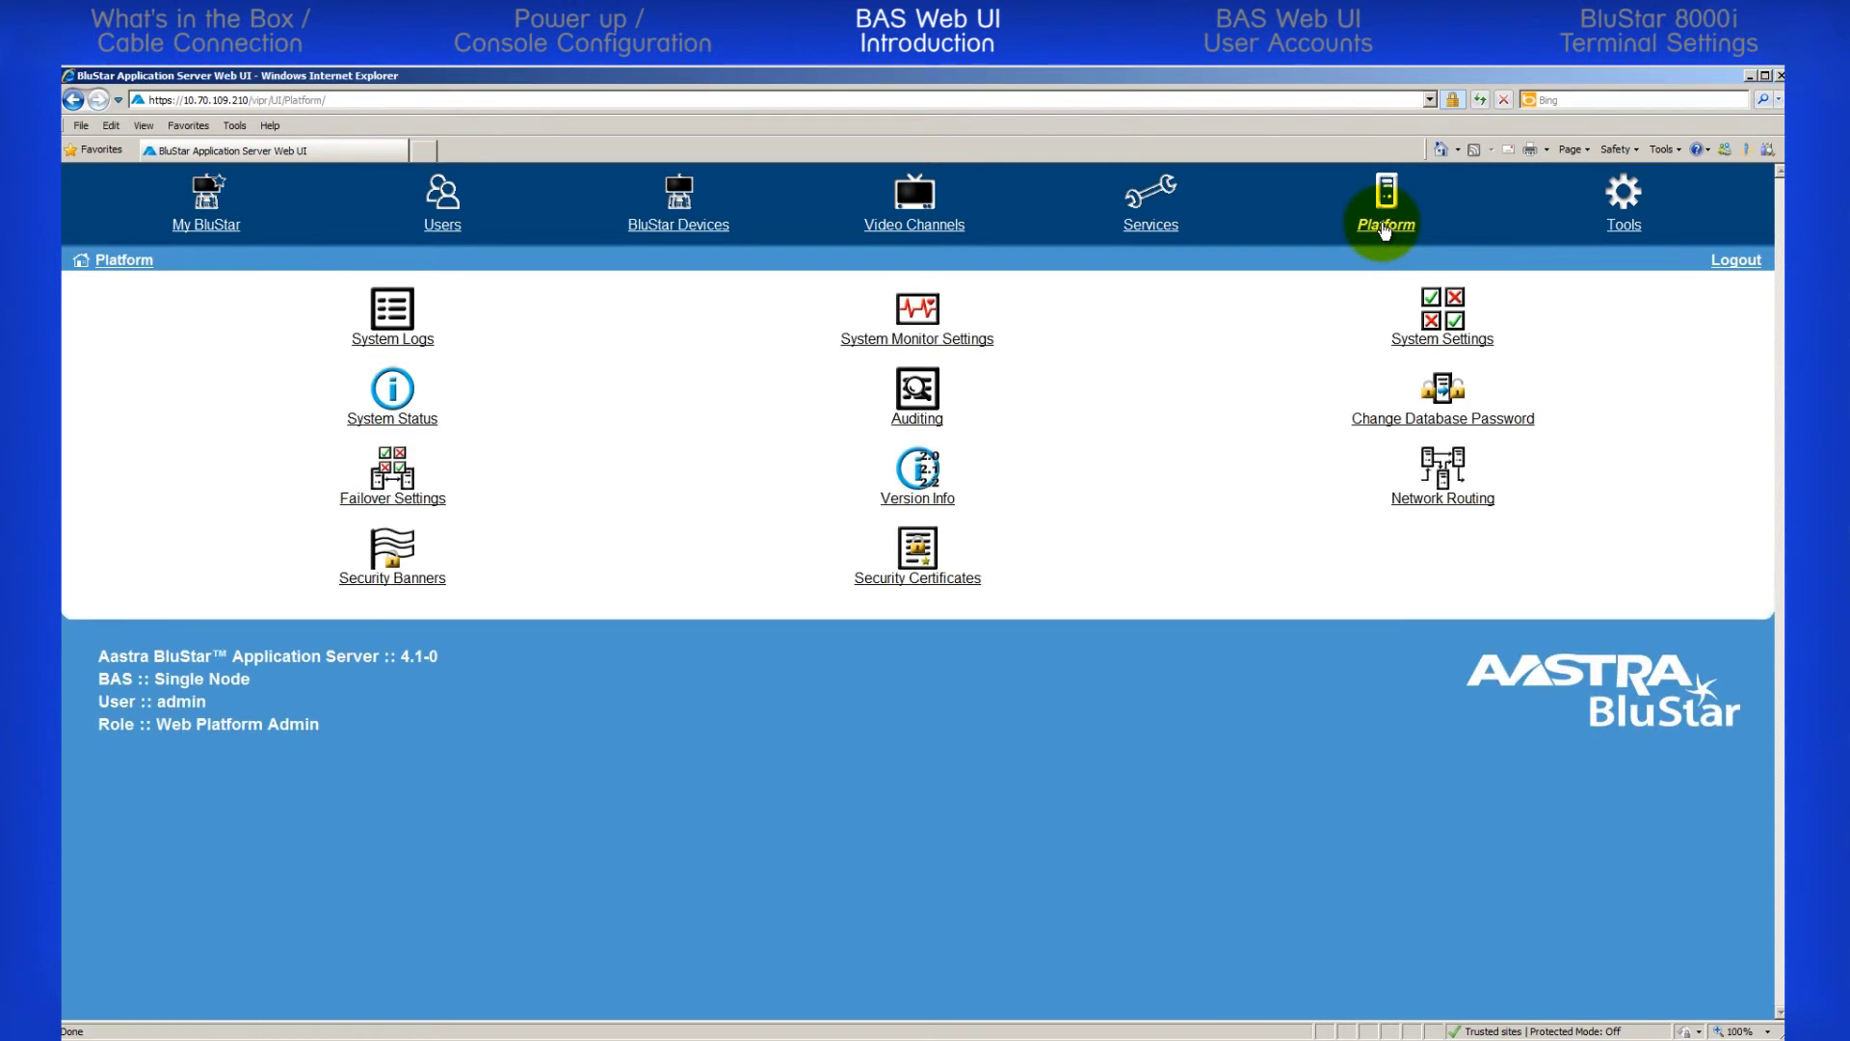
click(395, 314)
click(124, 260)
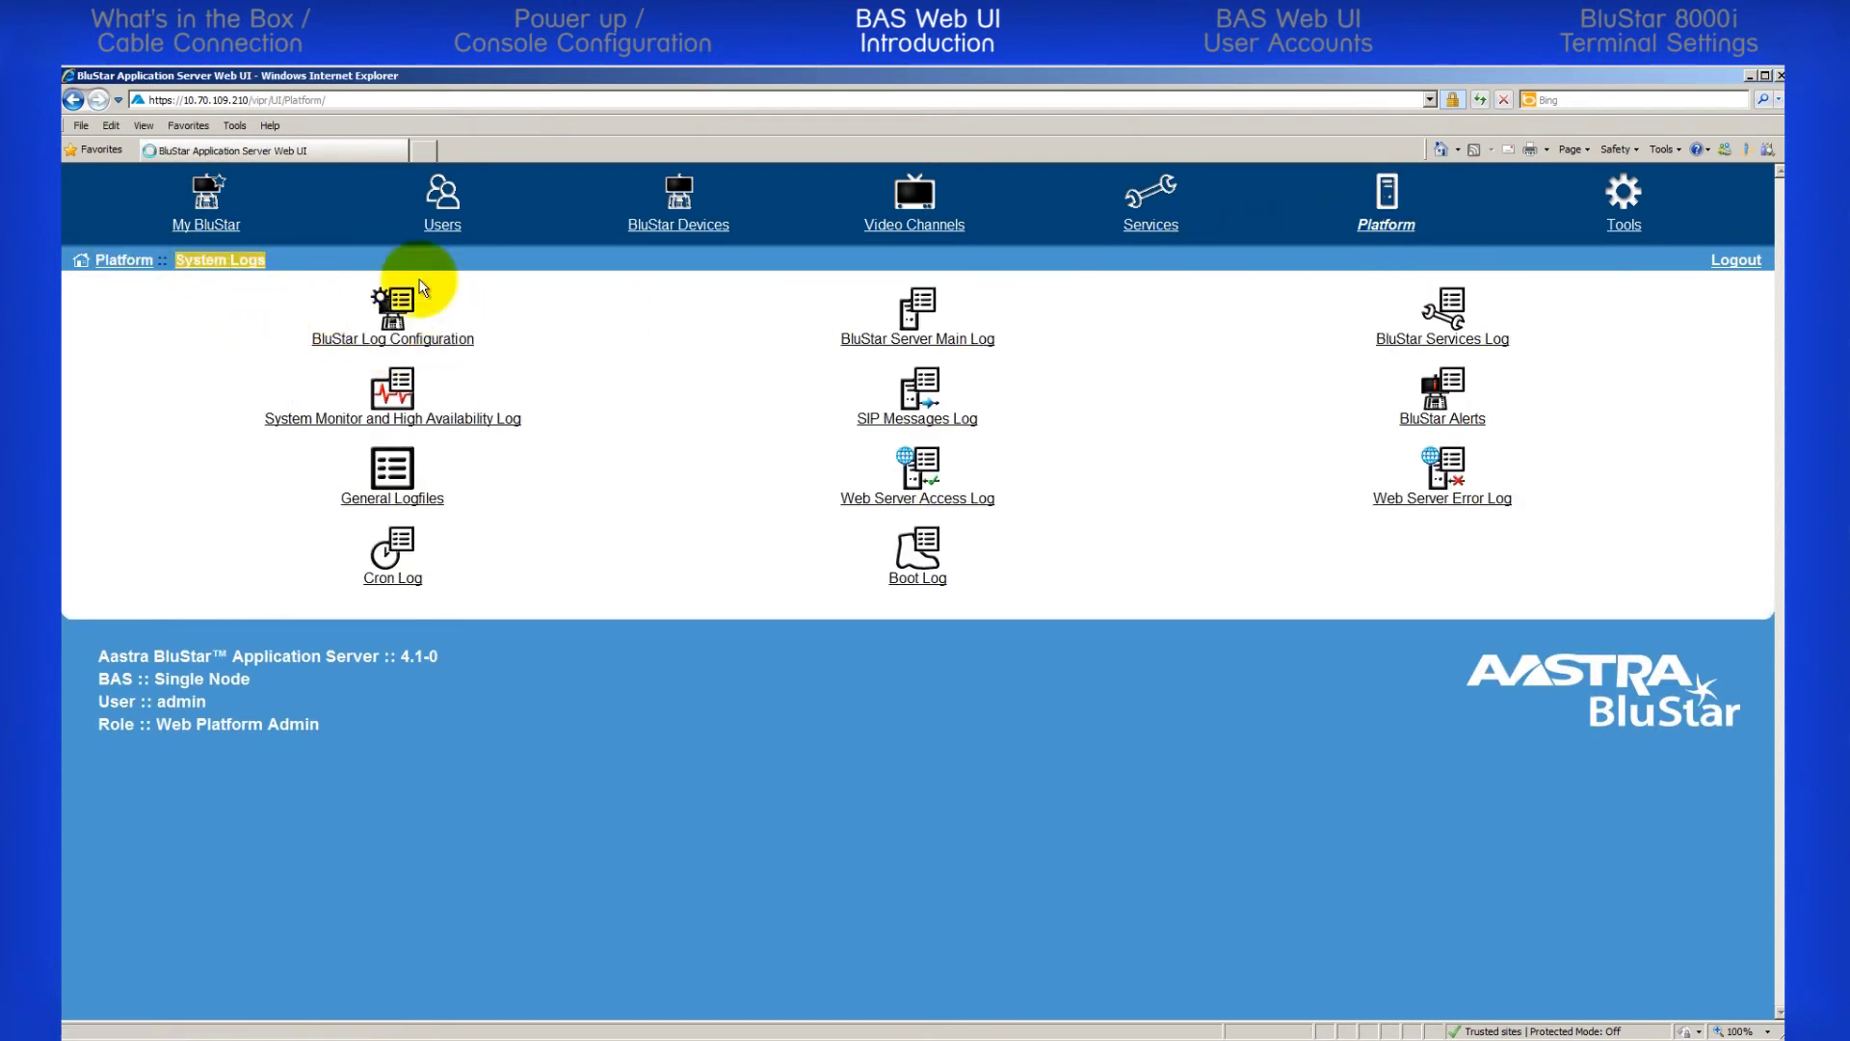
click(937, 339)
click(125, 260)
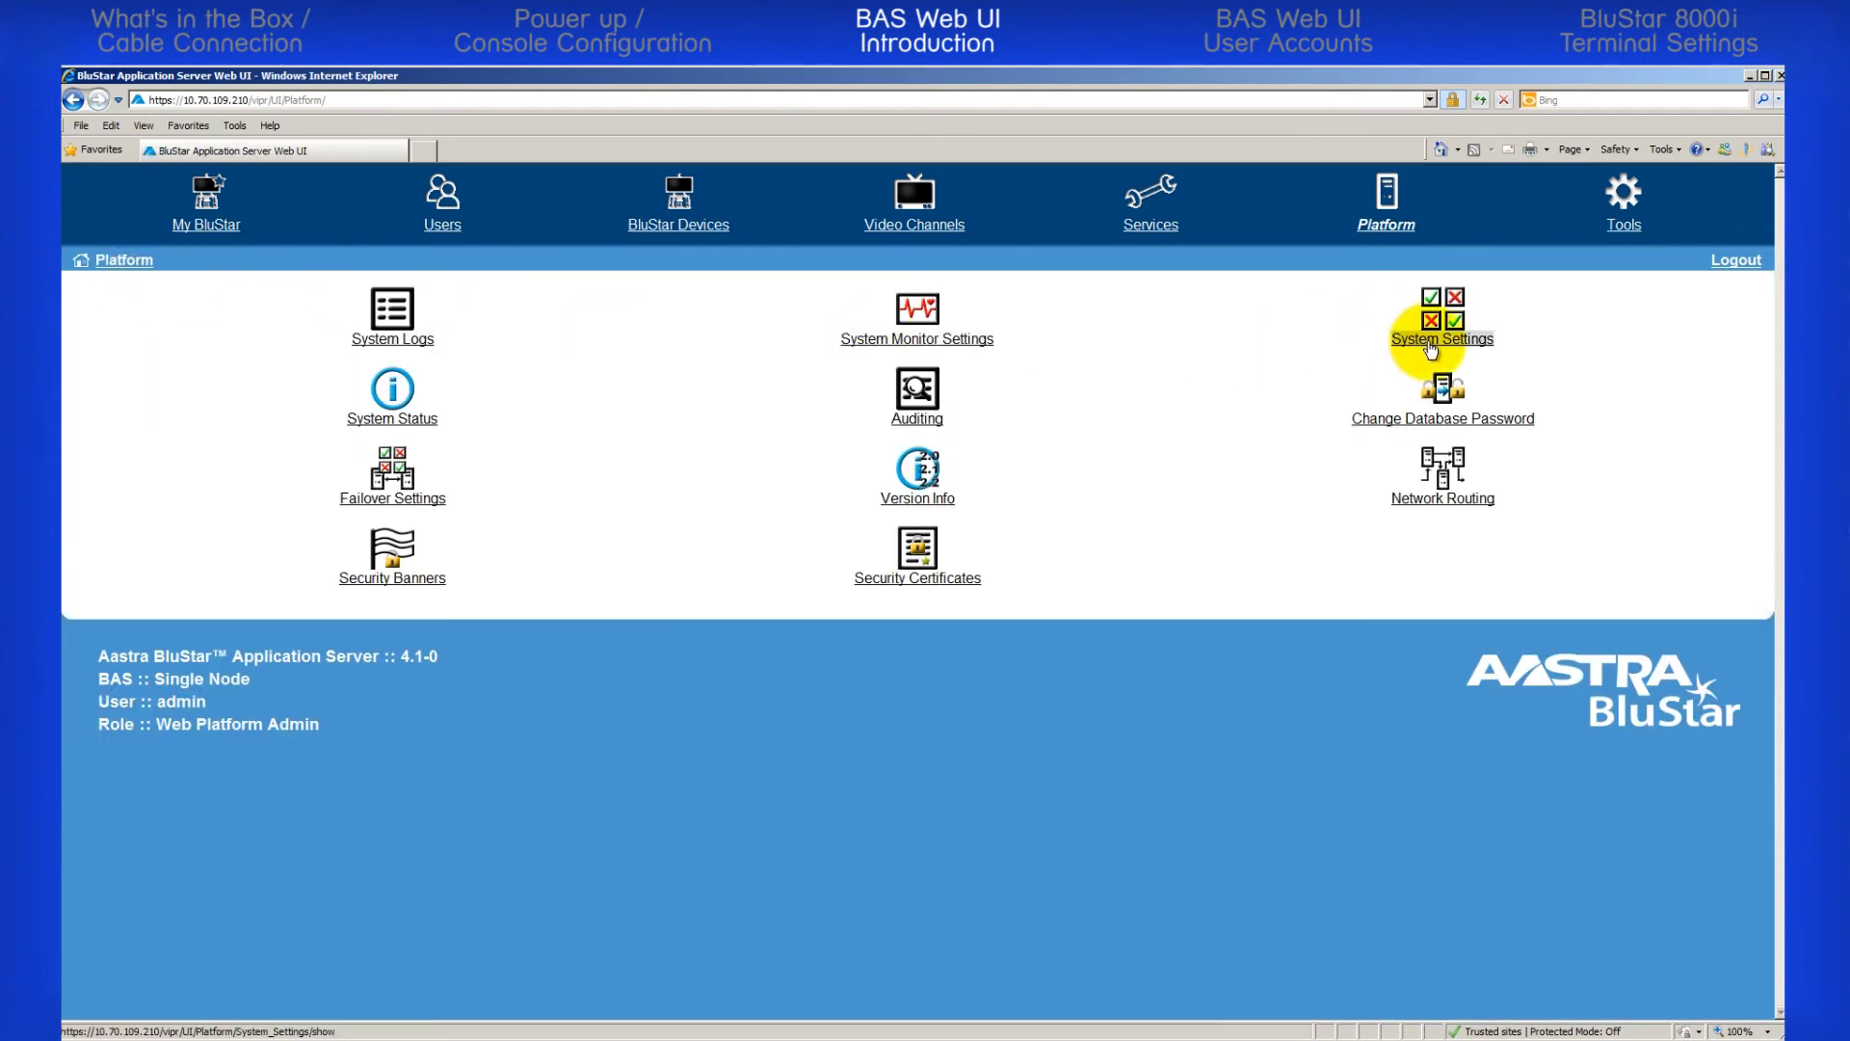
click(1429, 342)
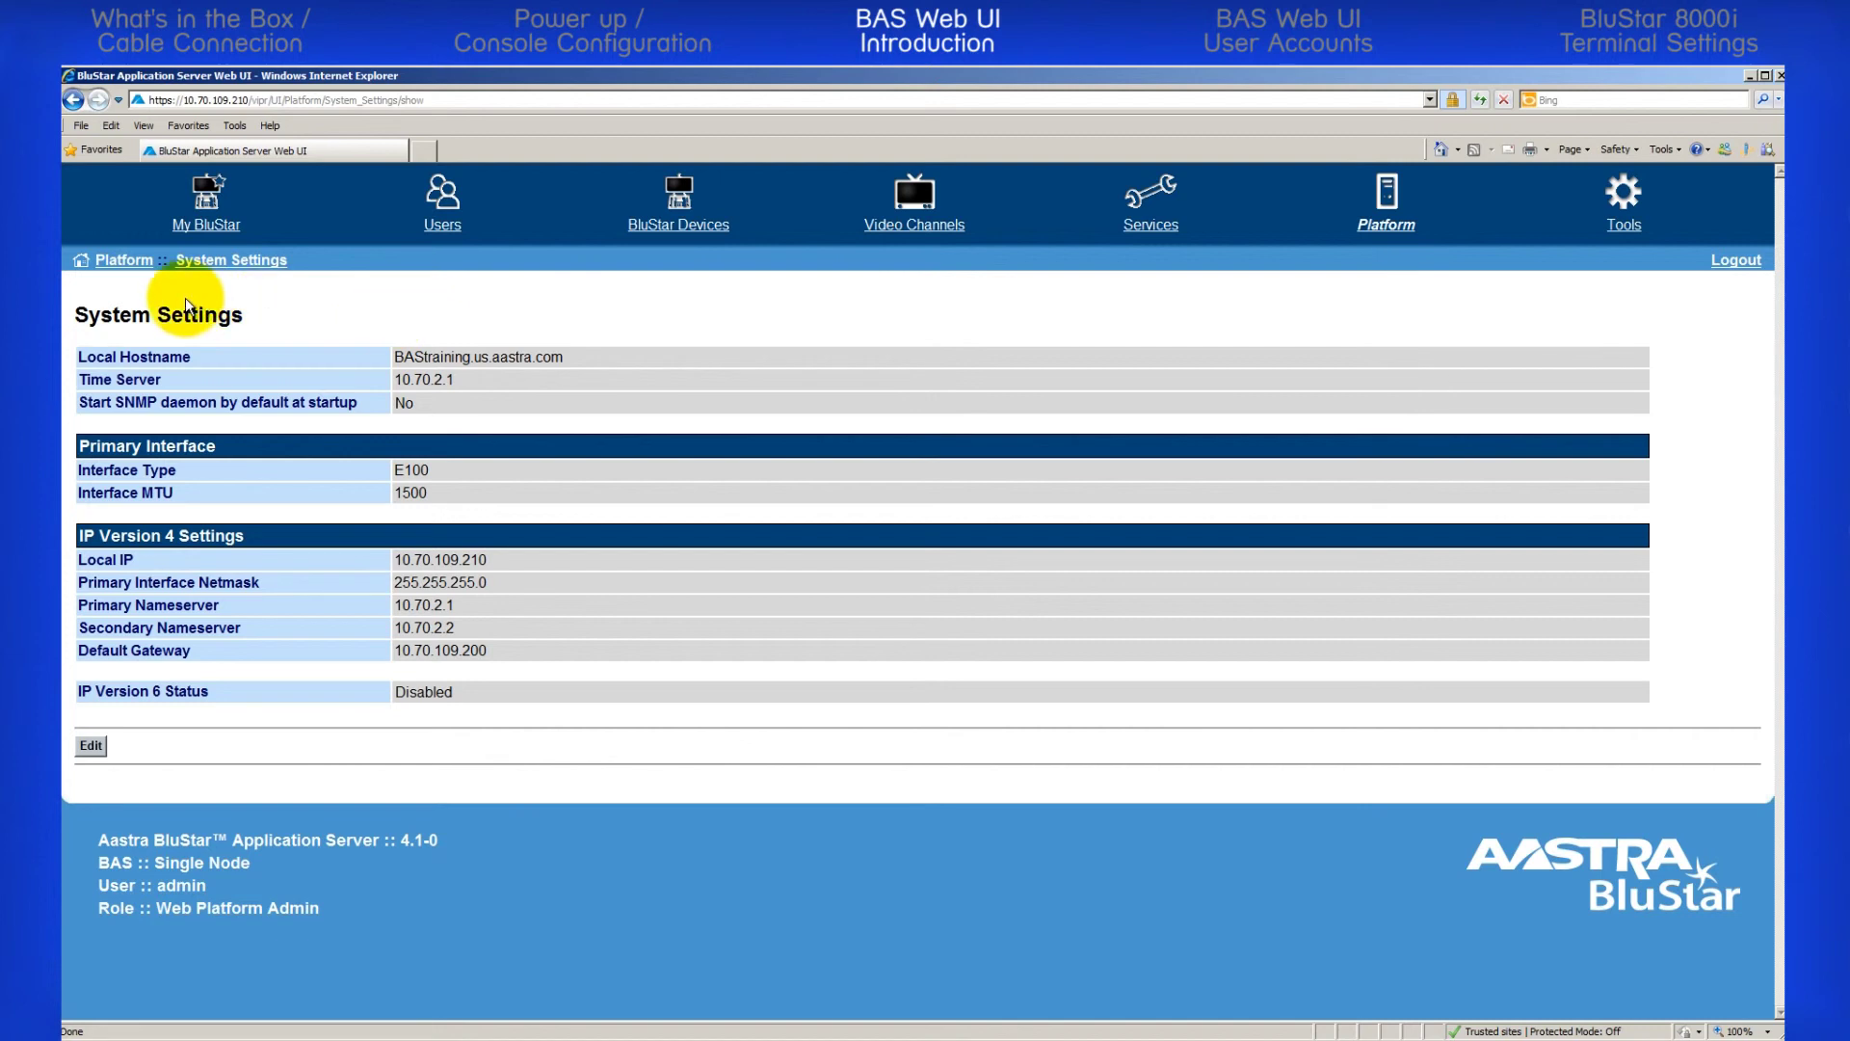
click(125, 262)
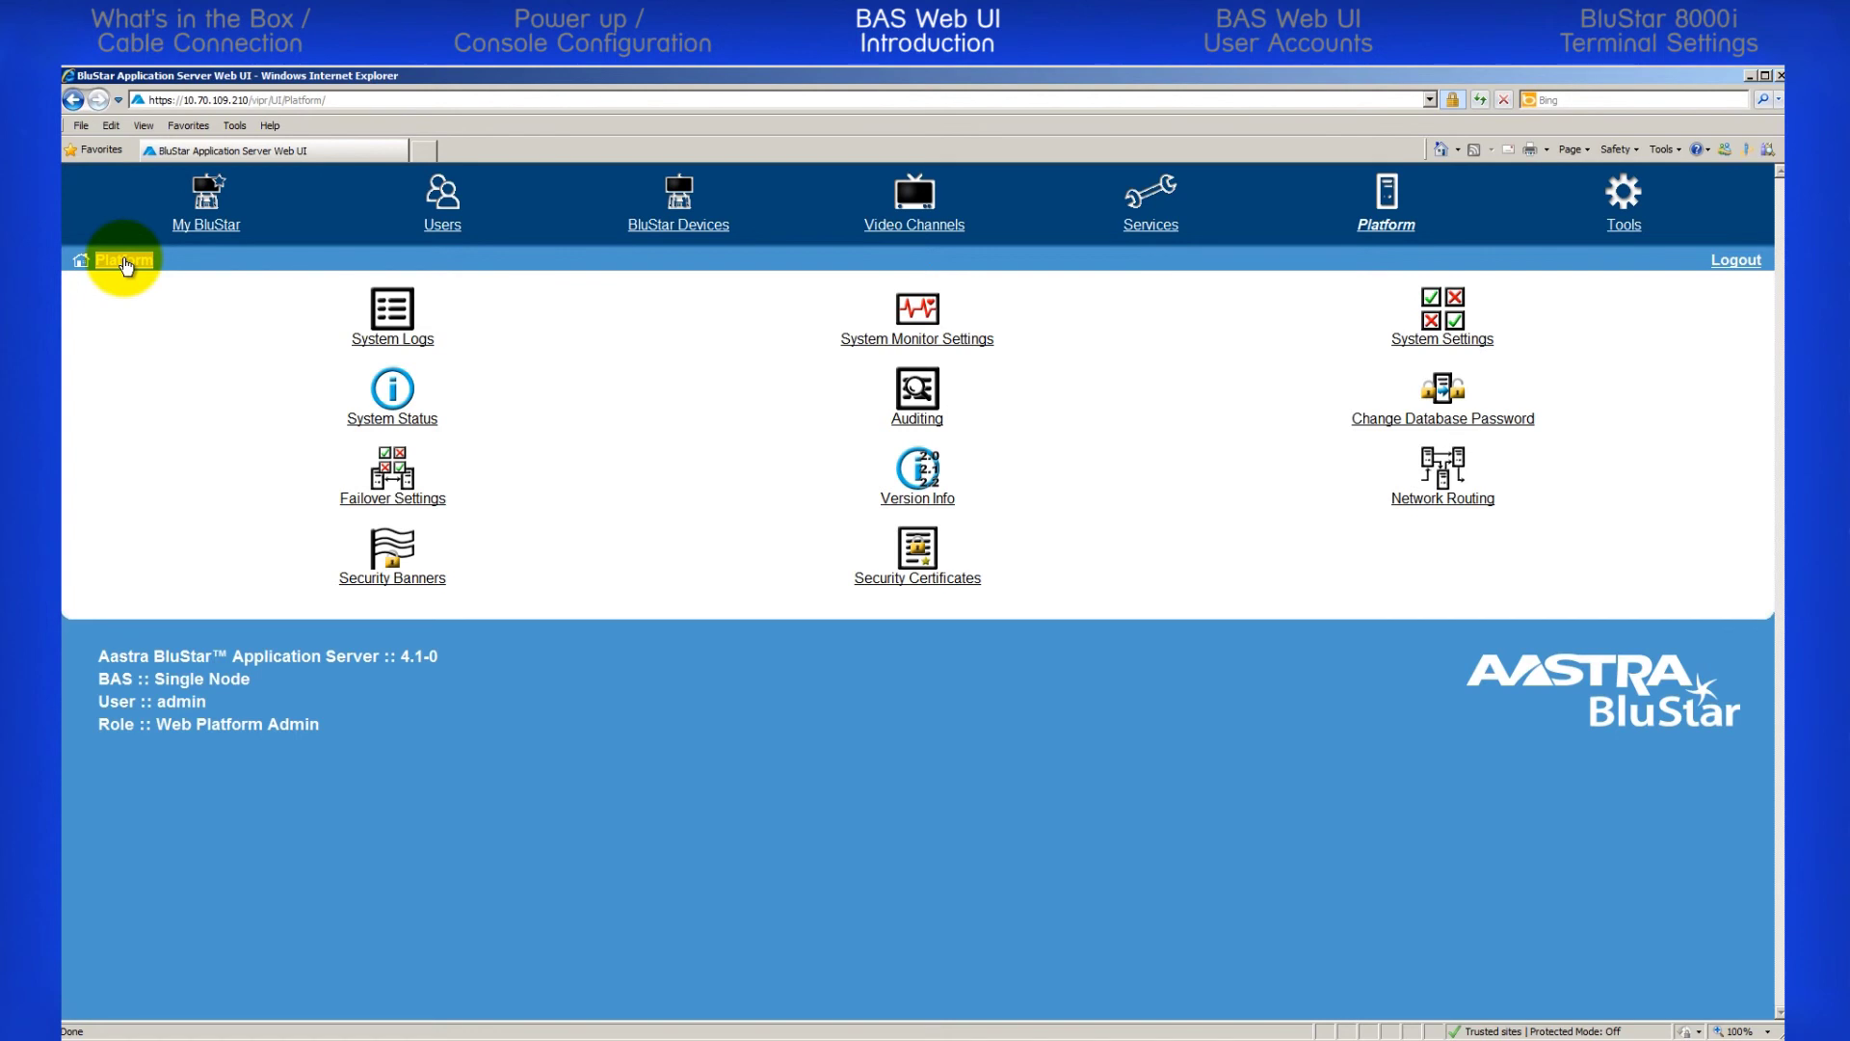
click(1622, 228)
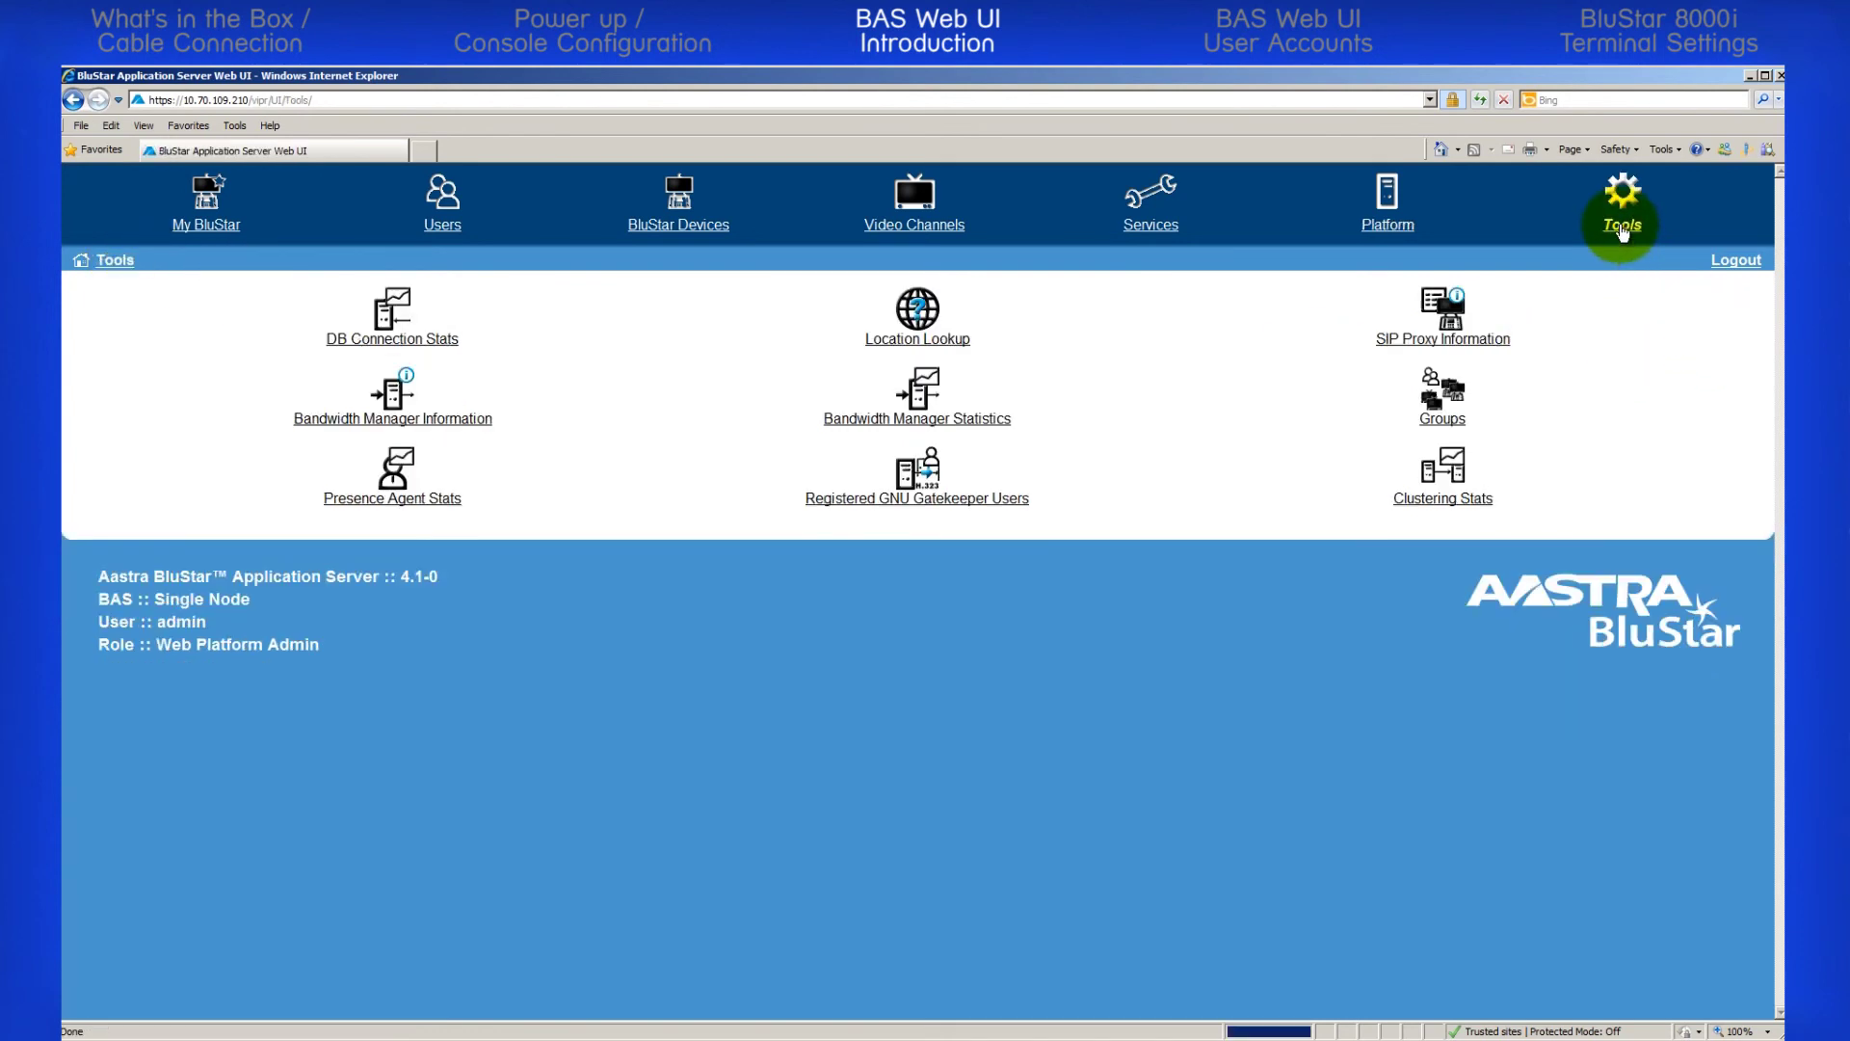